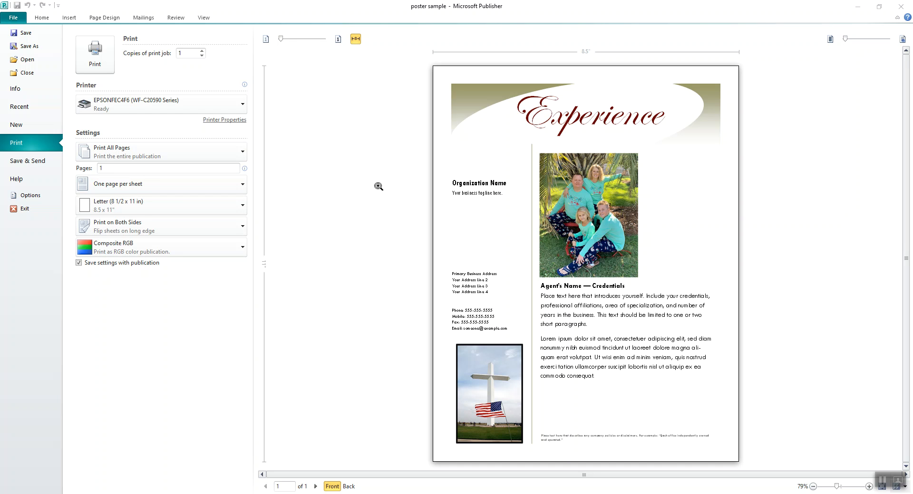
Open the printer's properties for the poster sample and choose Auto Select as the paper source
{"action": "left_click", "coordinate": [223, 120]}
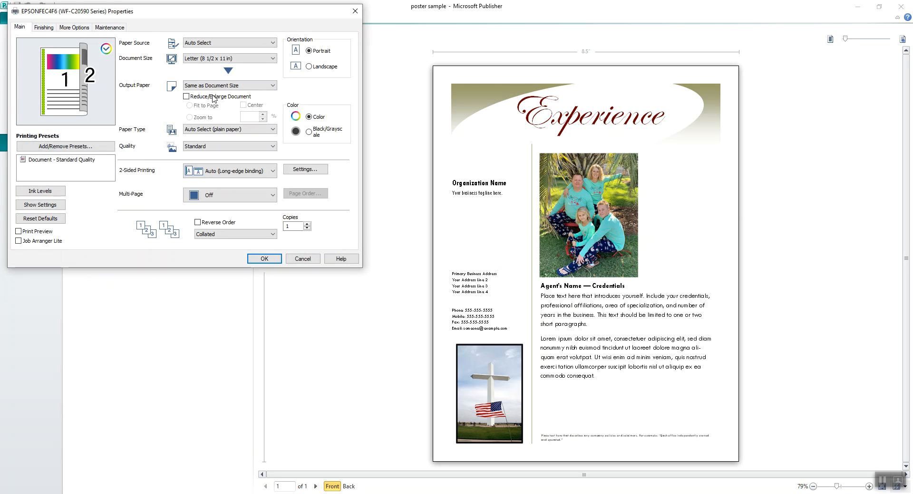
{"action": "left_click_drag", "start_coordinate": [143, 10], "coordinate": [459, 108]}
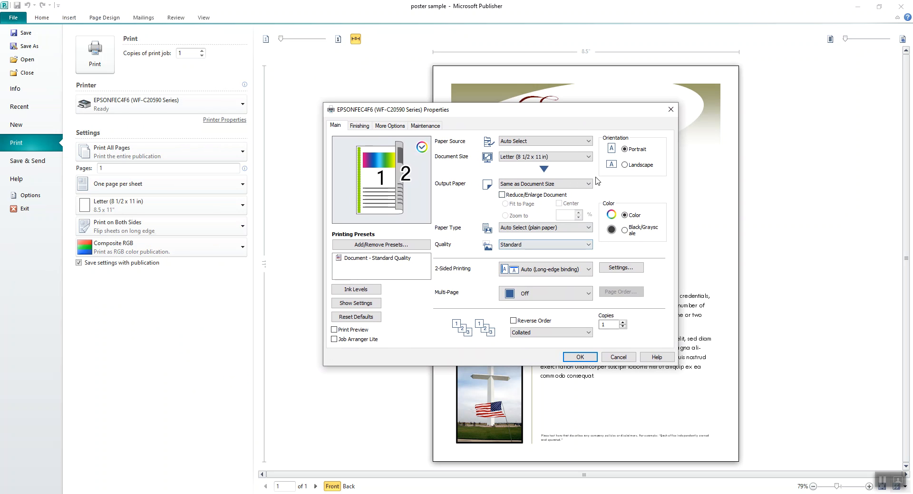
{"action": "left_click", "coordinate": [589, 141]}
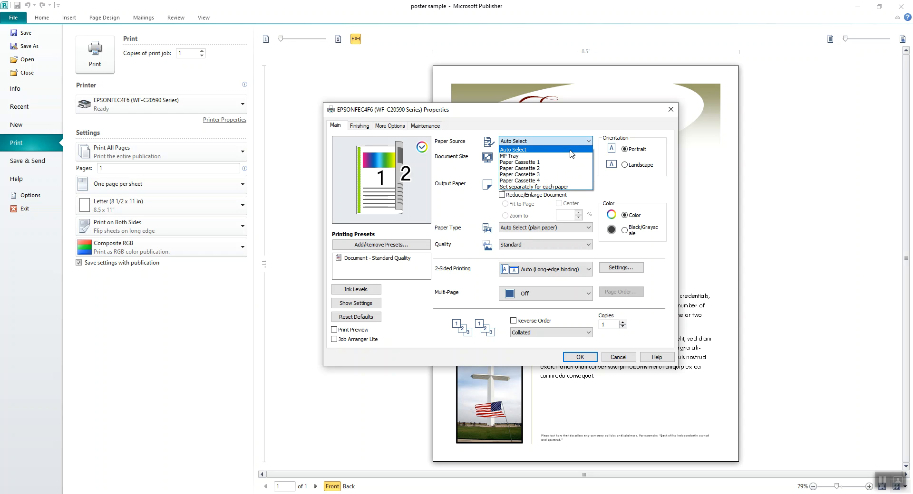
{"action": "left_click", "coordinate": [571, 150]}
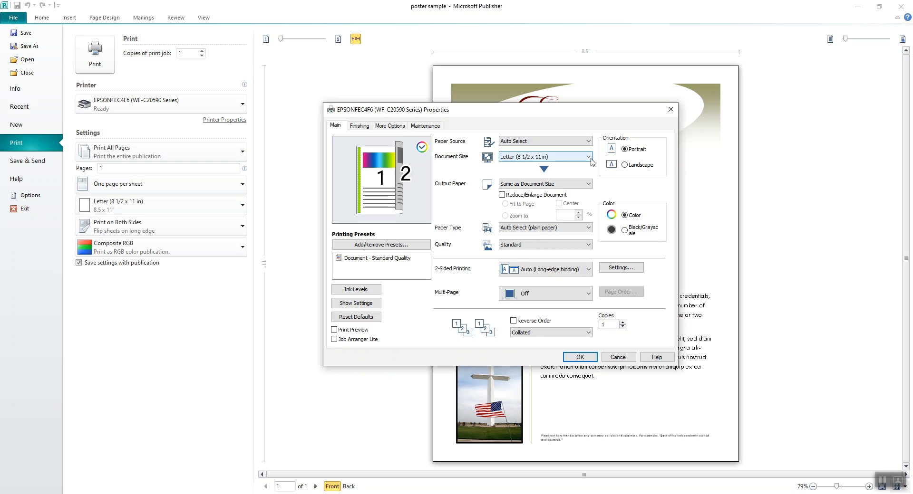
Review the available document sizes and choose Same as Document Size for the output paper
{"action": "left_click", "coordinate": [588, 160]}
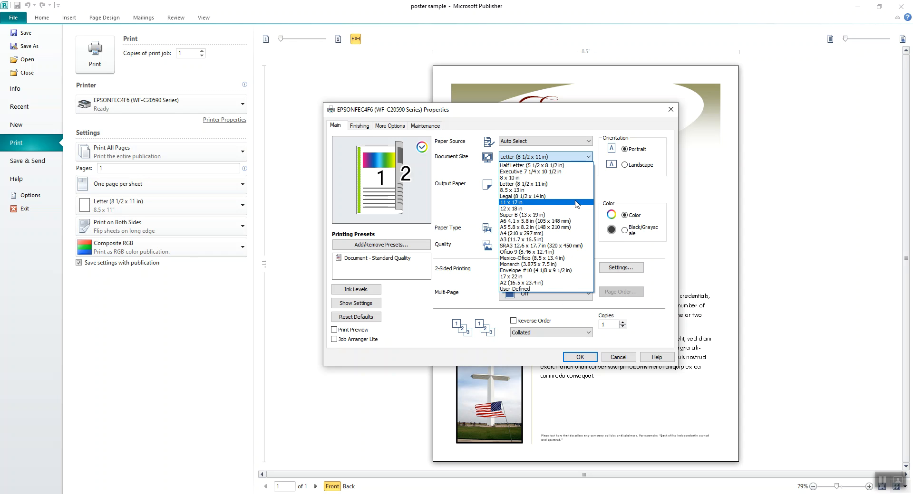
{"action": "left_click", "coordinate": [619, 193]}
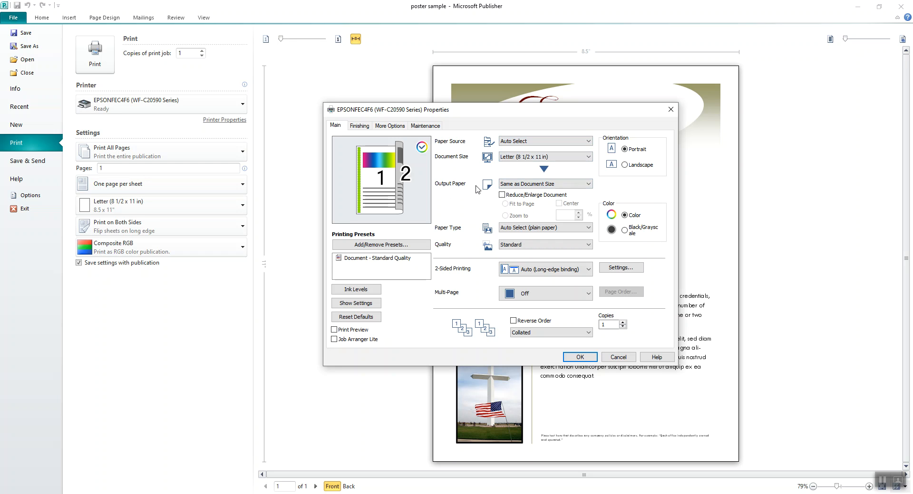
{"action": "left_click", "coordinate": [587, 185]}
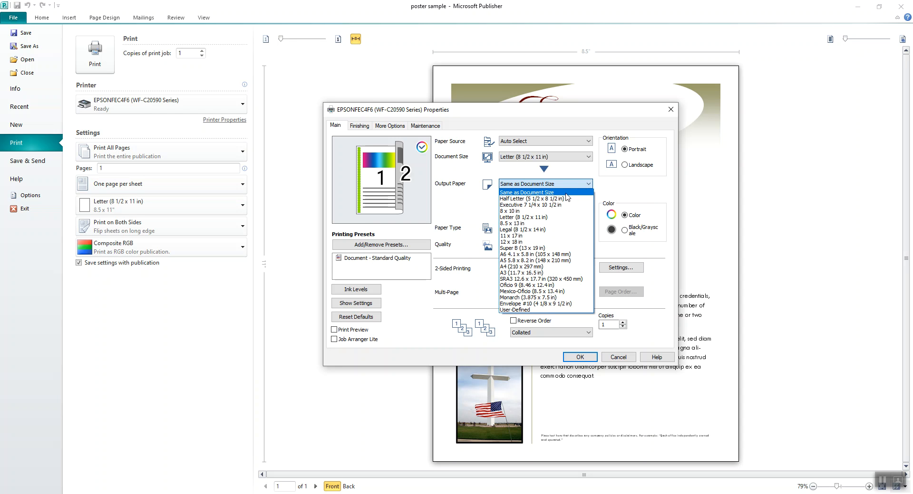
{"action": "left_click", "coordinate": [565, 194]}
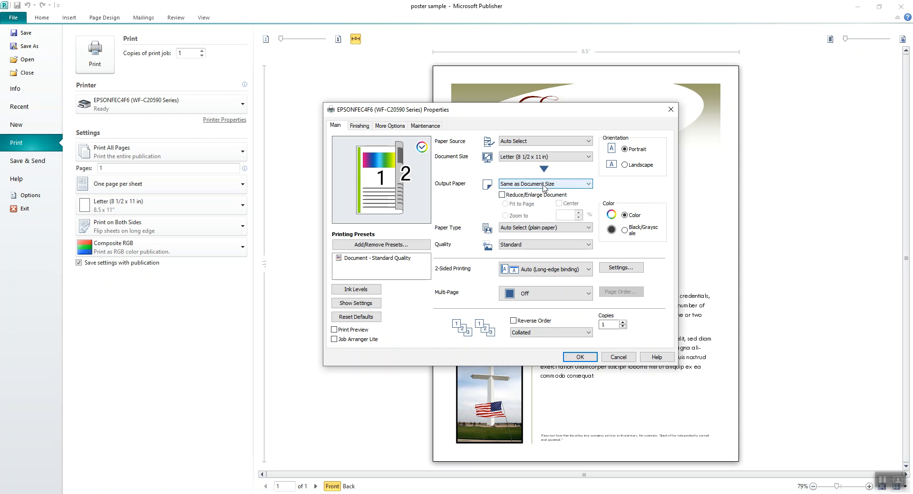
Try the Reduce/Enlarge Document options Zoom to, Fit to Page and Center, and turn the scaling off again
{"action": "left_click", "coordinate": [512, 198]}
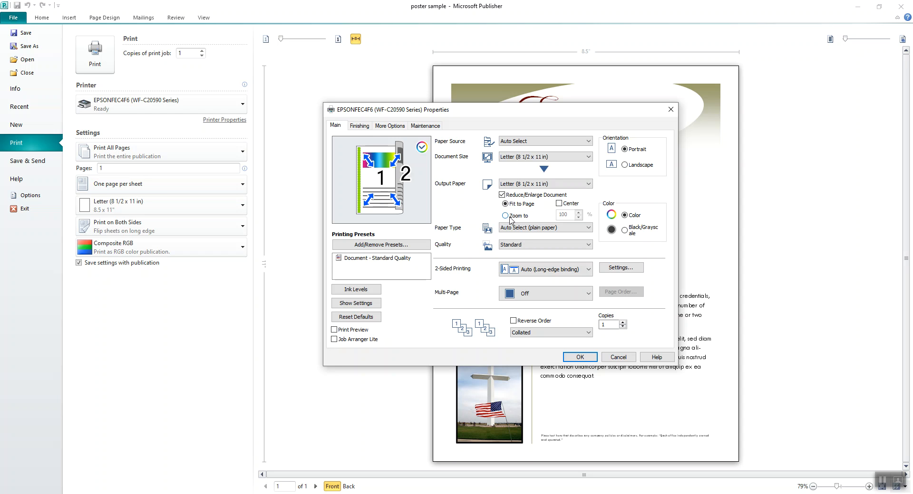
{"action": "left_click", "coordinate": [506, 216]}
{"action": "left_click", "coordinate": [506, 205]}
{"action": "left_click", "coordinate": [559, 204]}
{"action": "left_click", "coordinate": [502, 196]}
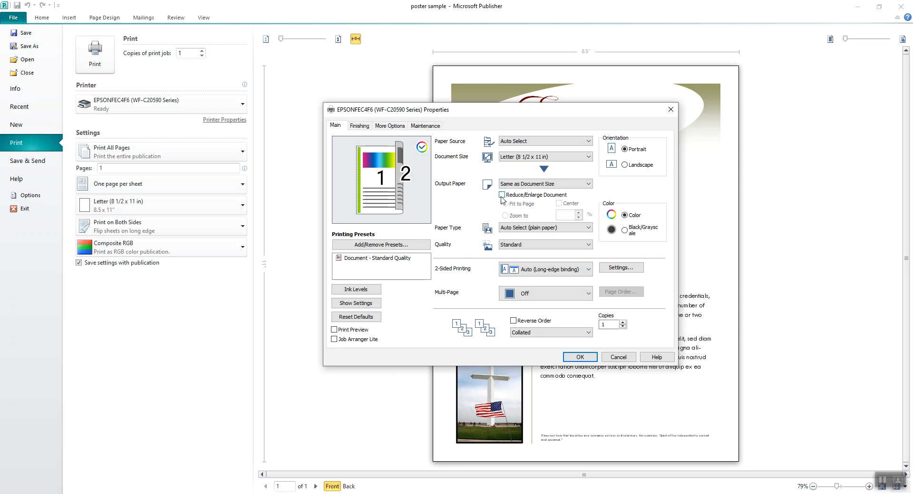
Set the paper type to Extra Thick Paper and accept the resulting paper source change
{"action": "left_click", "coordinate": [590, 228]}
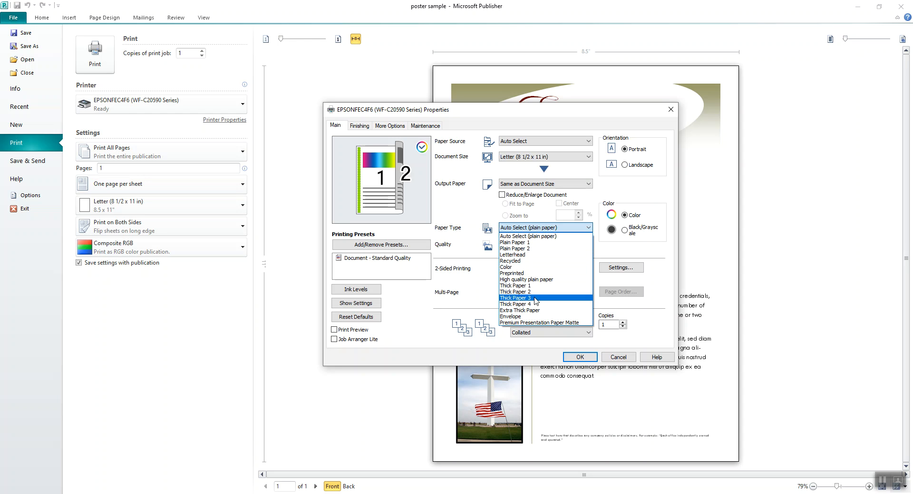
{"action": "left_click", "coordinate": [552, 317]}
{"action": "left_click", "coordinate": [515, 285]}
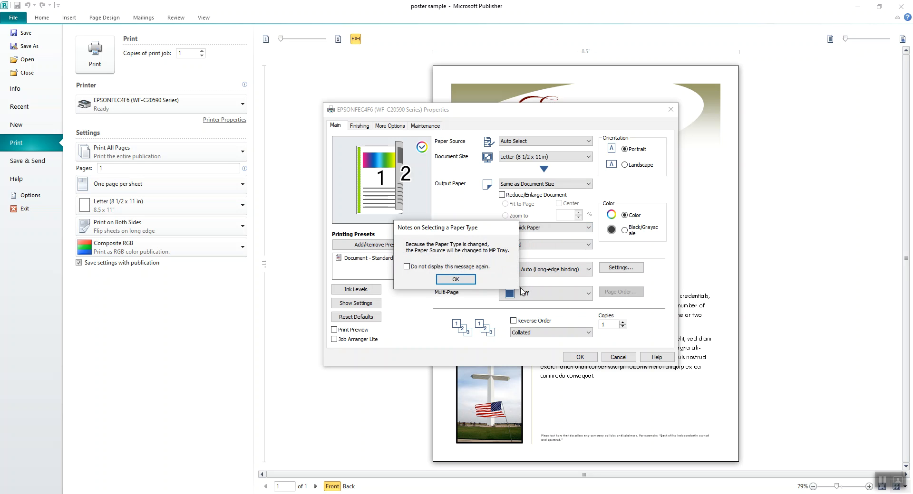
{"action": "left_click", "coordinate": [463, 282]}
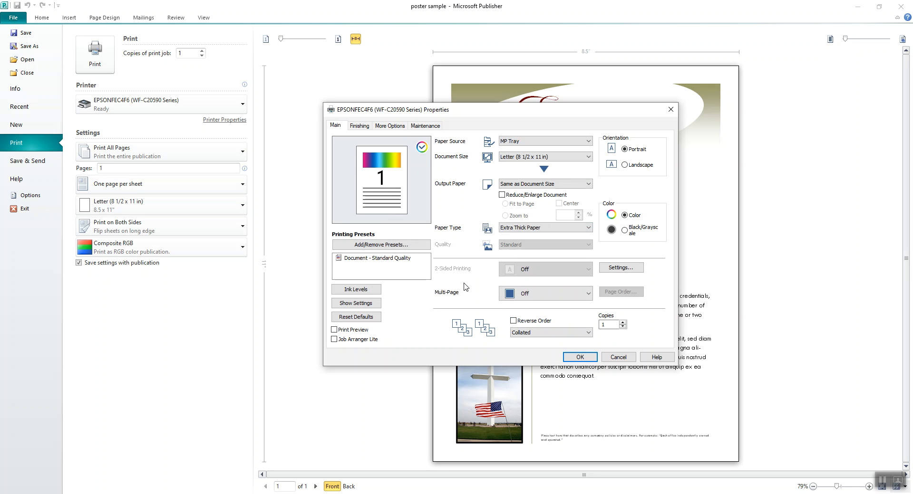
Return the paper type to Auto Select (plain paper) and accept the paper source change
{"action": "left_click", "coordinate": [589, 229]}
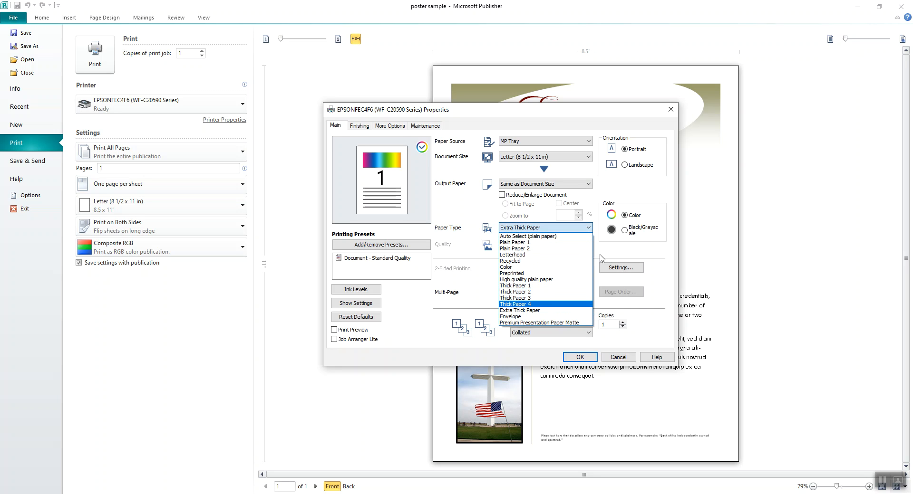
{"action": "left_click", "coordinate": [530, 237]}
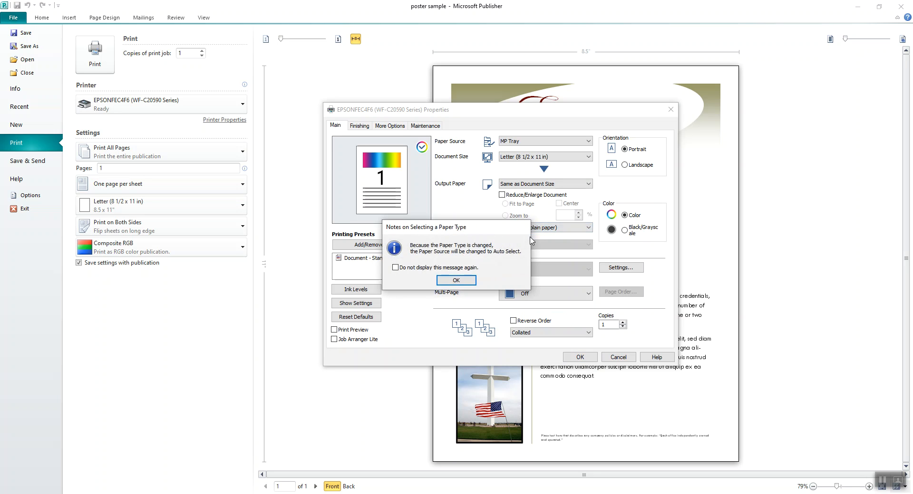
{"action": "left_click", "coordinate": [443, 283]}
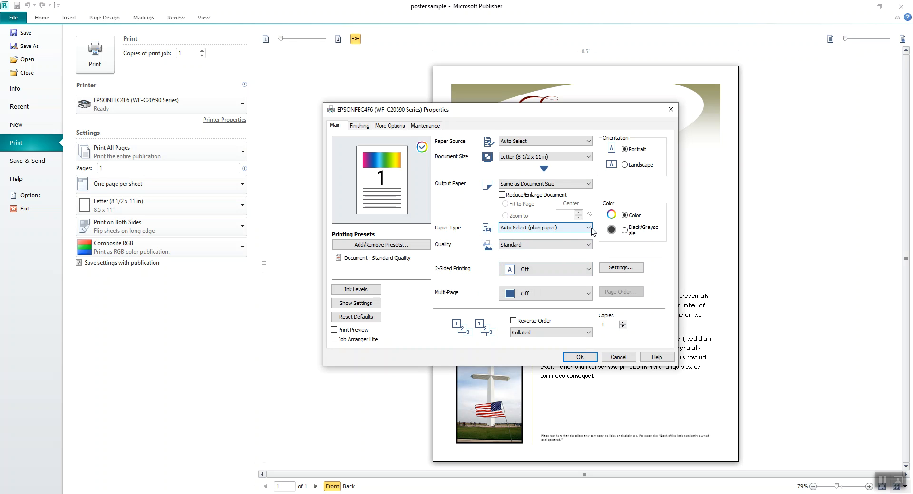
Choose Extra Thick Paper again as the paper type and accept the switch to the MP Tray
{"action": "left_click", "coordinate": [592, 231]}
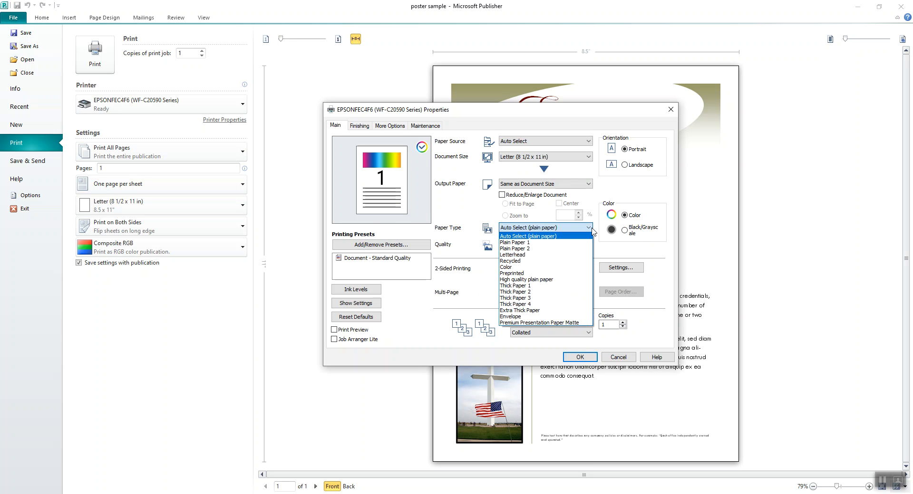
{"action": "left_click", "coordinate": [560, 311]}
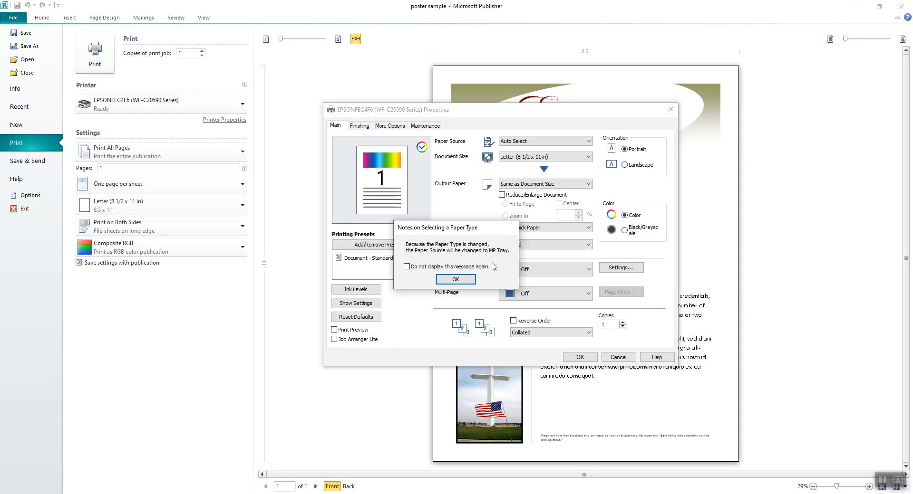
{"action": "left_click", "coordinate": [469, 282]}
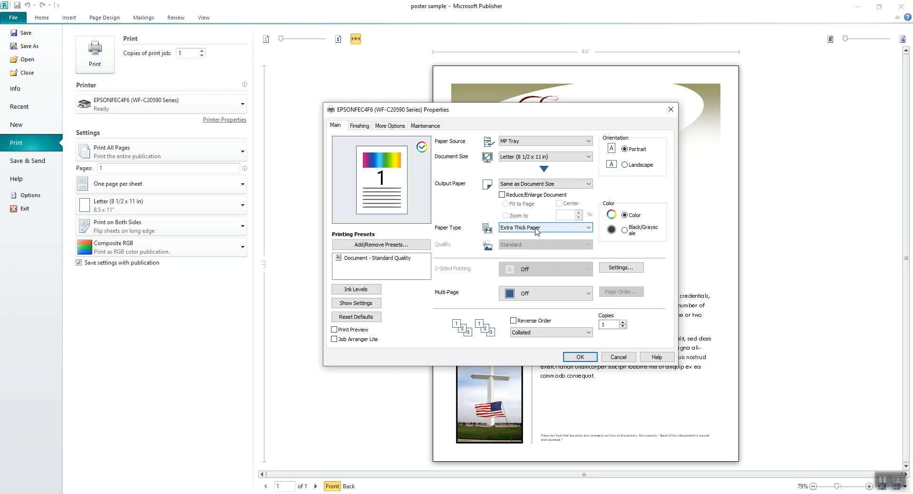
Restore the paper type to Auto Select (plain paper) and accept the switch of the paper source to Auto Select
{"action": "left_click", "coordinate": [589, 229]}
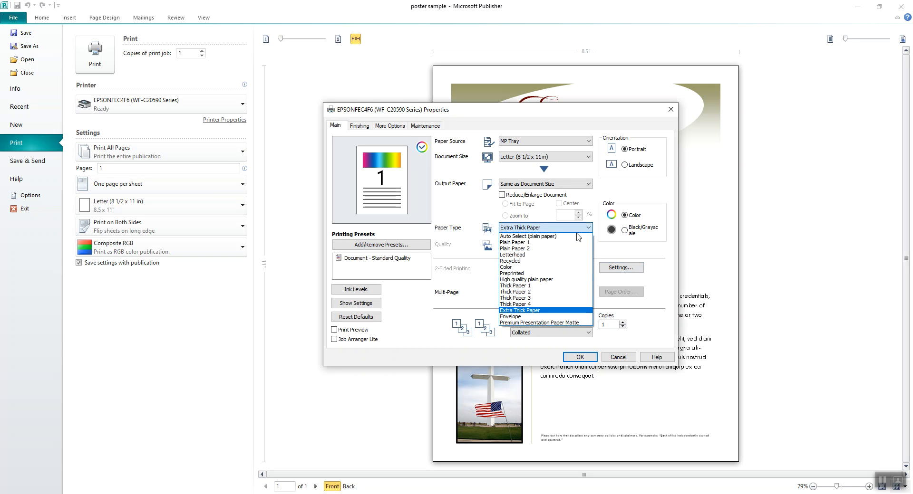
{"action": "left_click", "coordinate": [576, 238]}
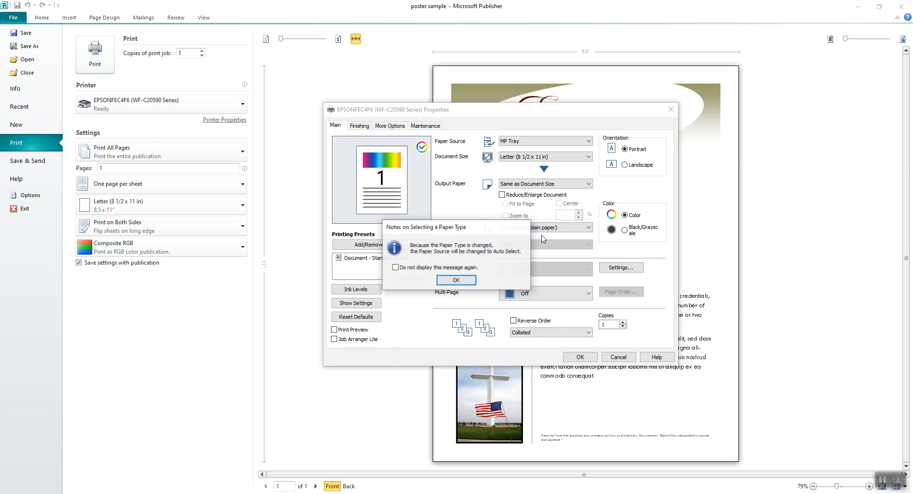
{"action": "left_click", "coordinate": [456, 280]}
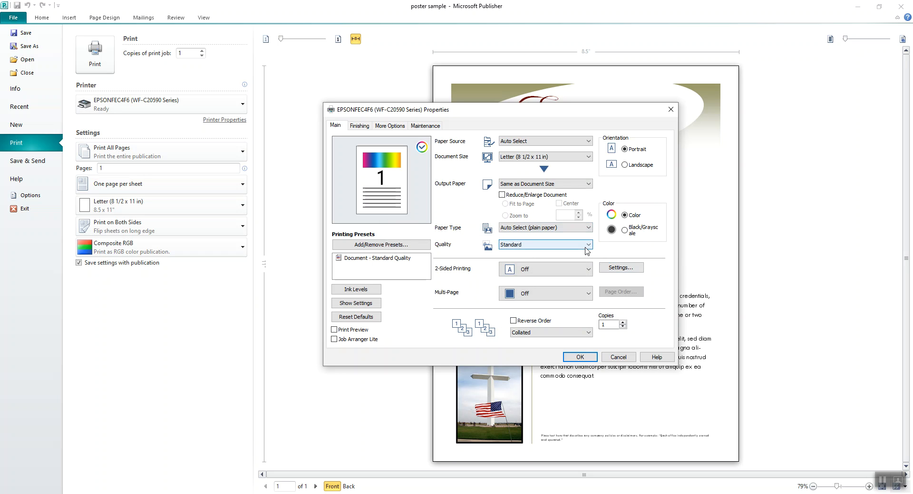
Choose Standard as the print quality and review the 2-sided printing choices
{"action": "left_click", "coordinate": [589, 245]}
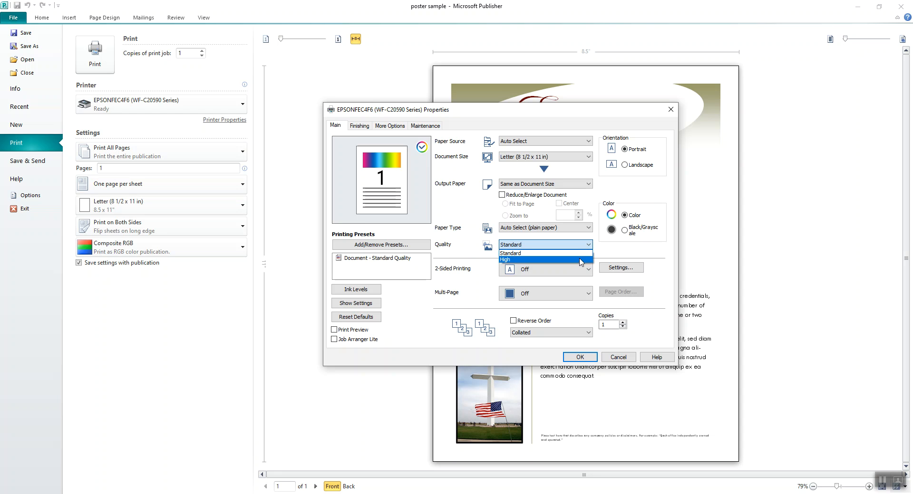
{"action": "left_click", "coordinate": [583, 253]}
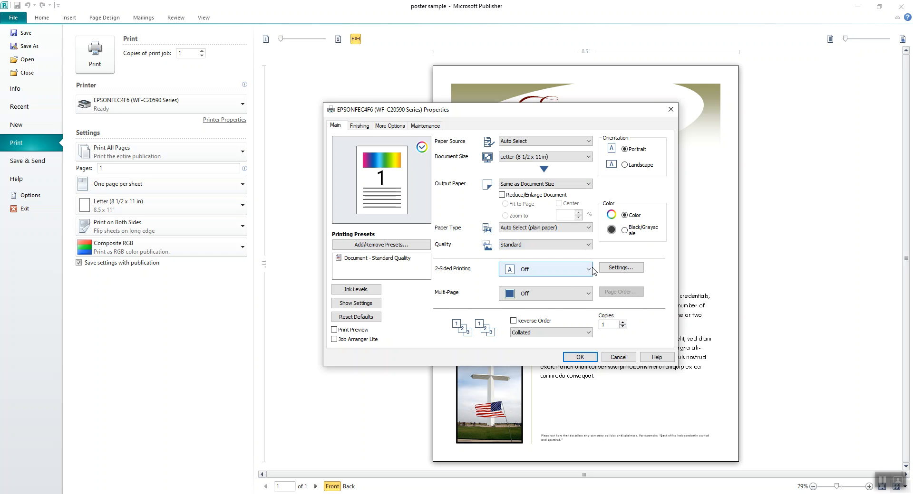
{"action": "left_click", "coordinate": [587, 270]}
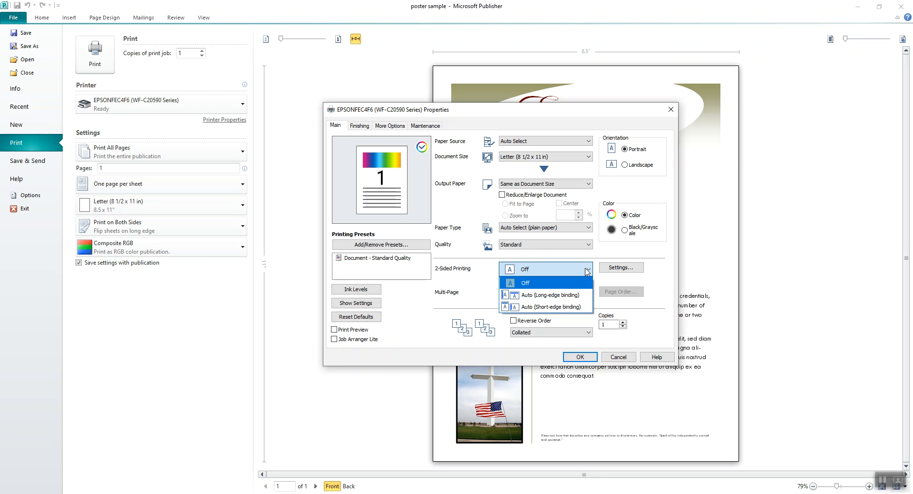
{"action": "left_click", "coordinate": [672, 279]}
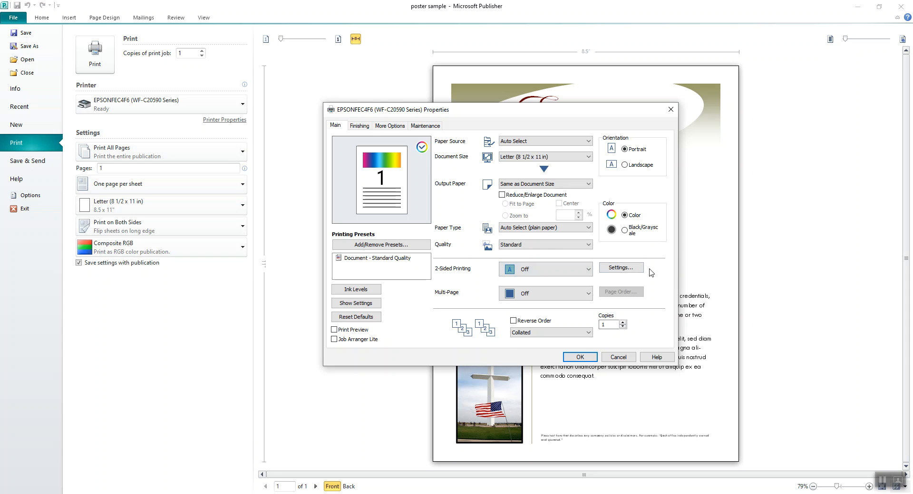
Try the Right Long-edge and Left Long-edge choices in the 2-sided binding settings, and cancel the settings
{"action": "left_click", "coordinate": [629, 268]}
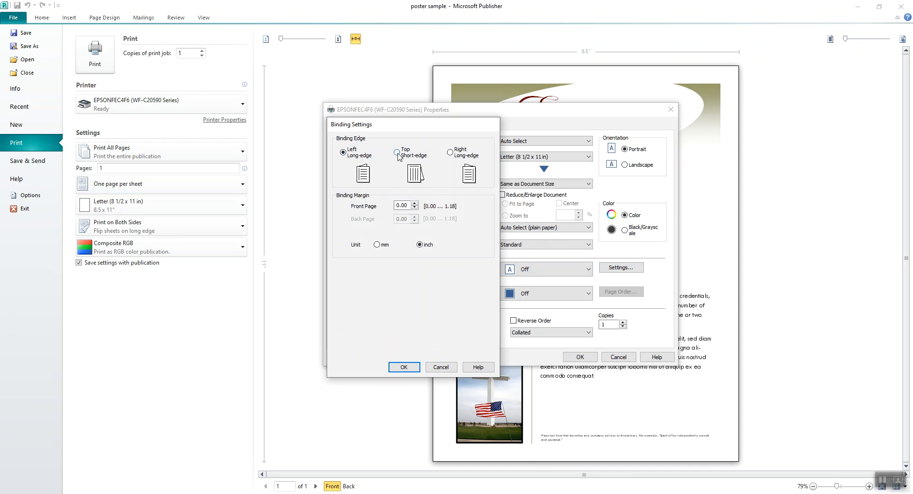
{"action": "left_click", "coordinate": [450, 152]}
{"action": "left_click", "coordinate": [344, 152]}
{"action": "left_click", "coordinate": [440, 367]}
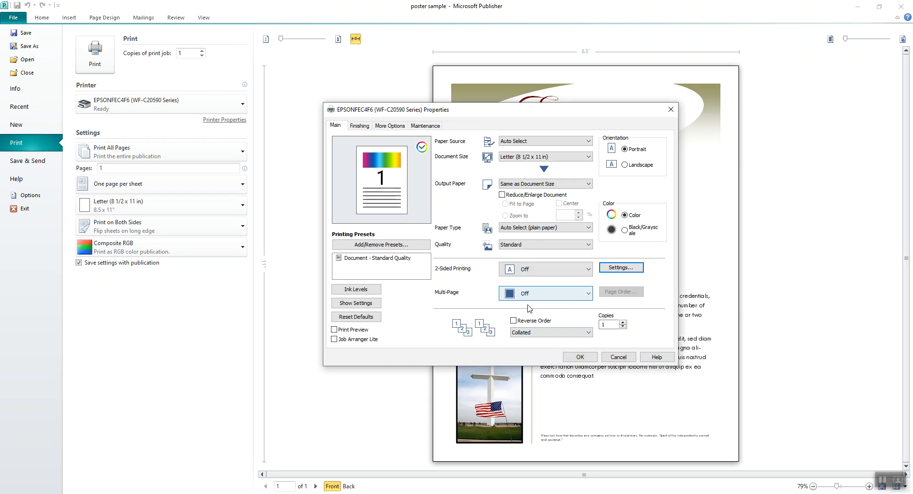
Review the multi-page layout, reverse order and collation choices for the print job
{"action": "left_click", "coordinate": [588, 294]}
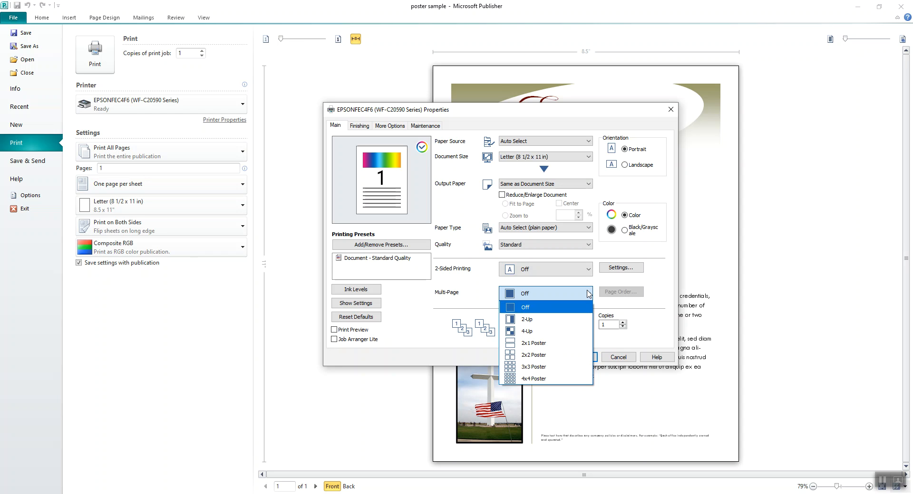
{"action": "left_click", "coordinate": [651, 311]}
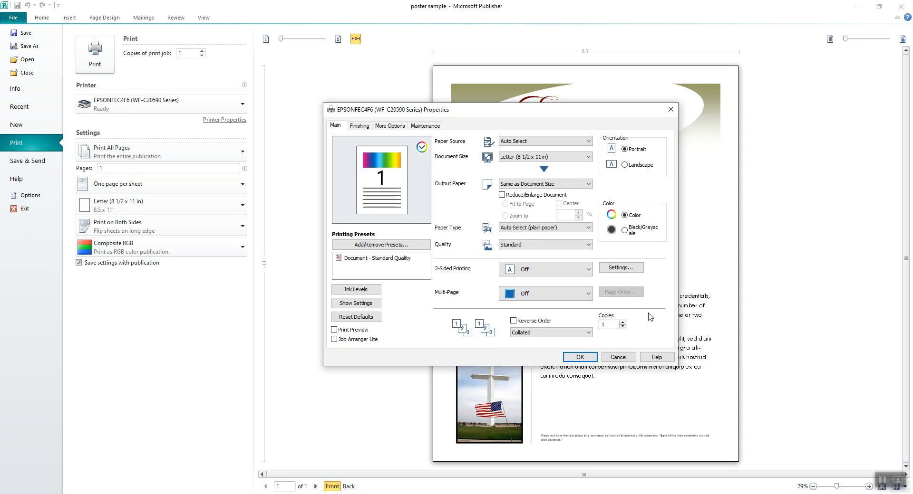
{"action": "left_click", "coordinate": [513, 322]}
{"action": "left_click", "coordinate": [588, 333]}
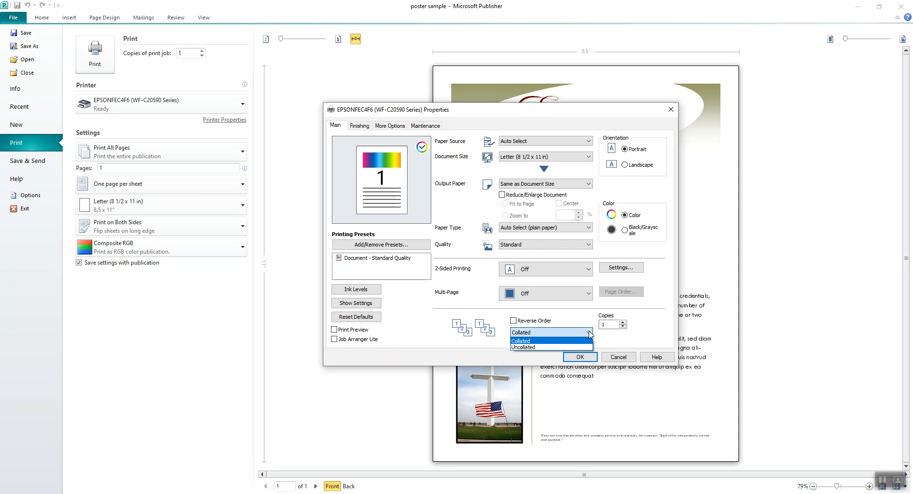
{"action": "left_click", "coordinate": [628, 344]}
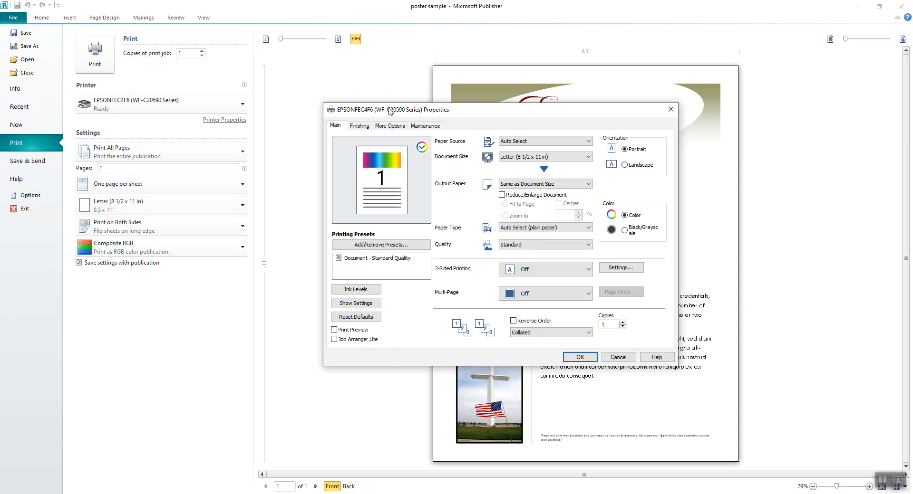
Show the finishing settings and review their paper source choices
{"action": "left_click", "coordinate": [359, 127]}
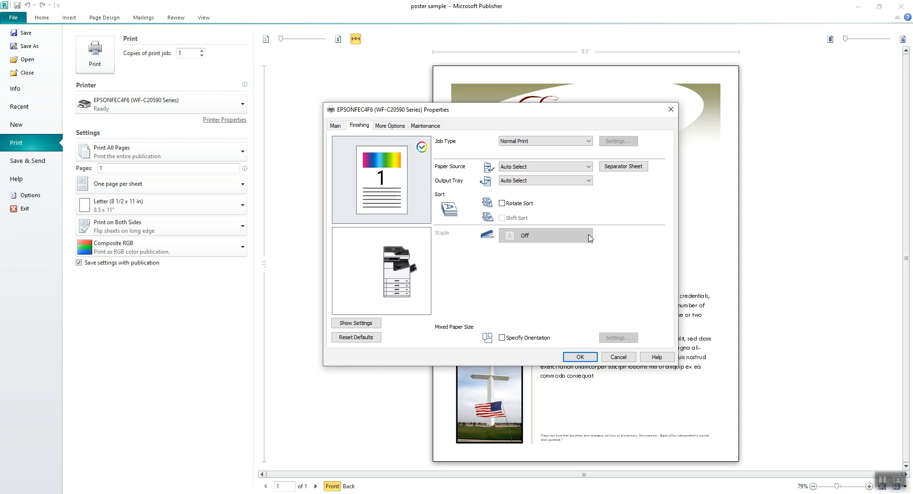
{"action": "left_click", "coordinate": [590, 167]}
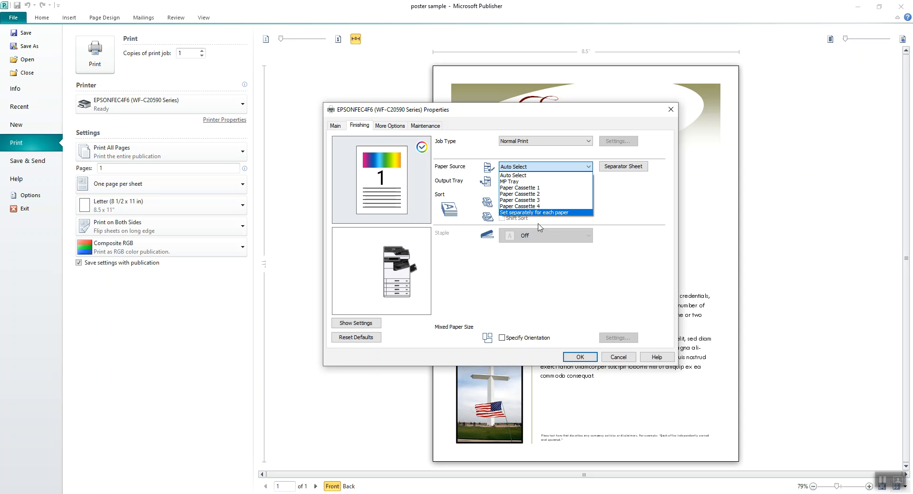
{"action": "left_click", "coordinate": [627, 200]}
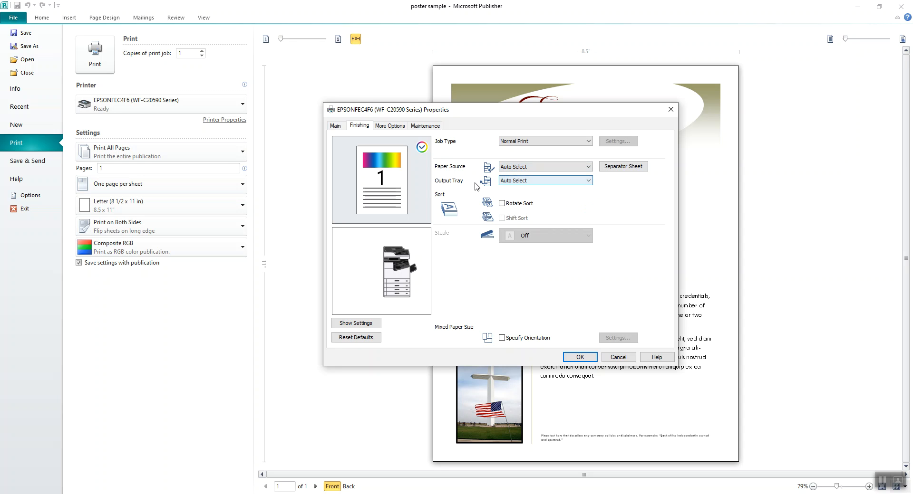
Review the output tray choices and try the Rotate Sort option, leaving it off
{"action": "left_click", "coordinate": [575, 182]}
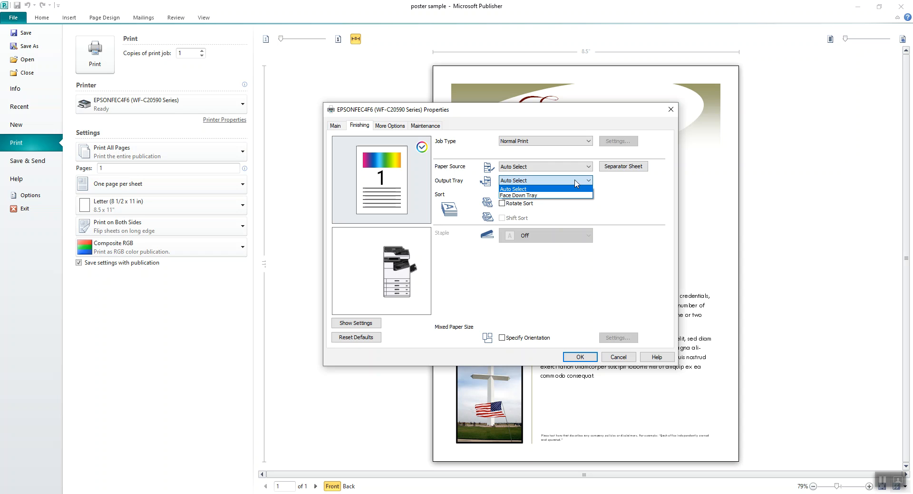
{"action": "left_click", "coordinate": [641, 218]}
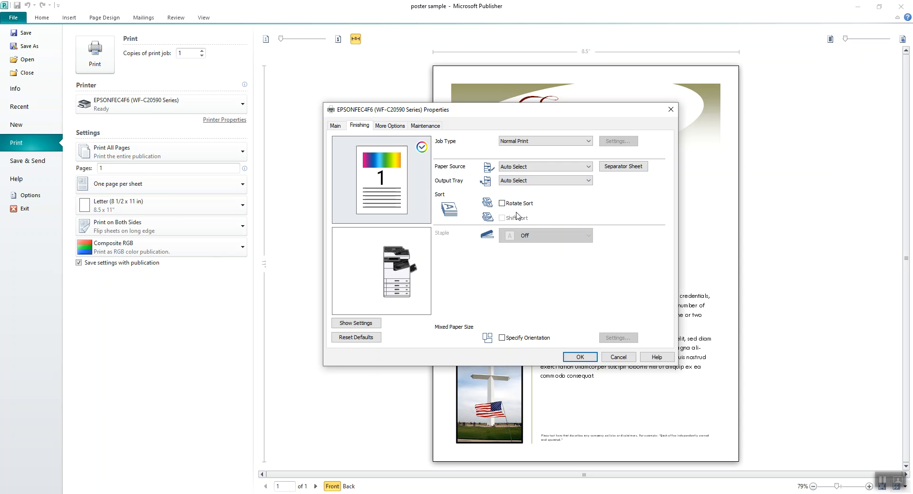
{"action": "left_click", "coordinate": [504, 205]}
{"action": "left_click", "coordinate": [503, 204]}
Set the job type to Confidential Job and accept its settings with the login name and automatic job name
{"action": "left_click", "coordinate": [586, 142]}
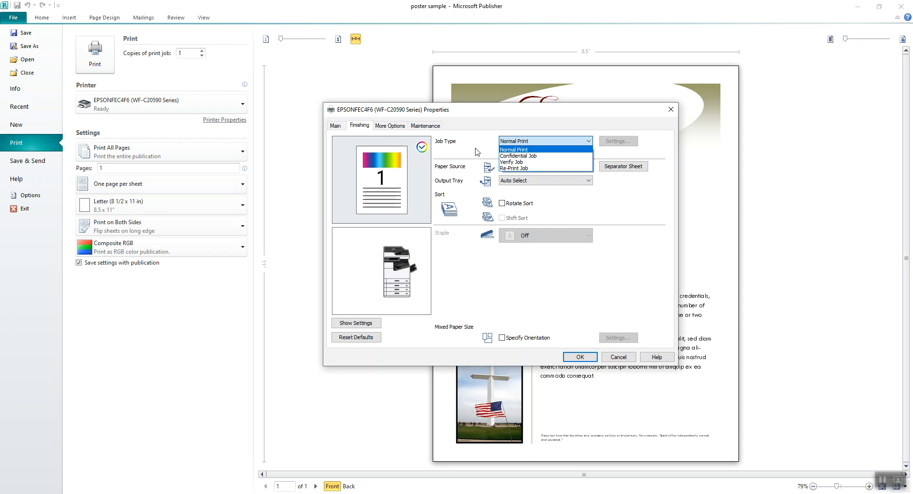
{"action": "left_click", "coordinate": [520, 156]}
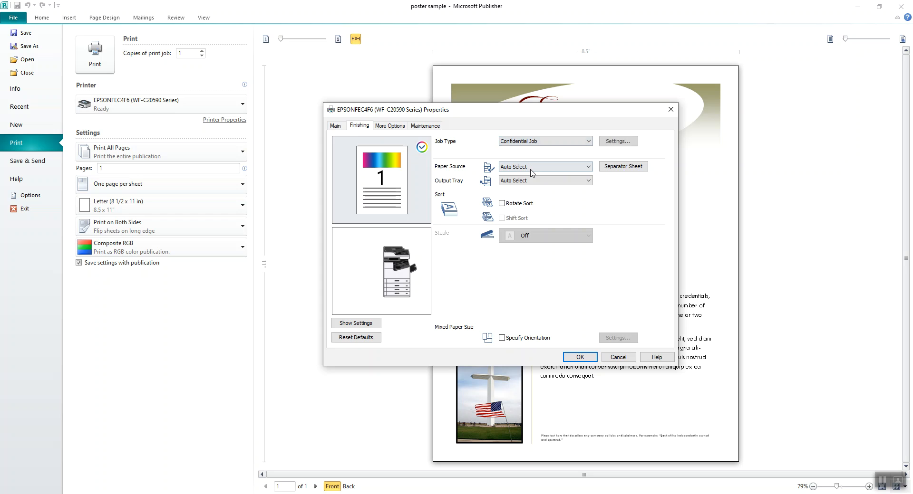
{"action": "left_click", "coordinate": [625, 142]}
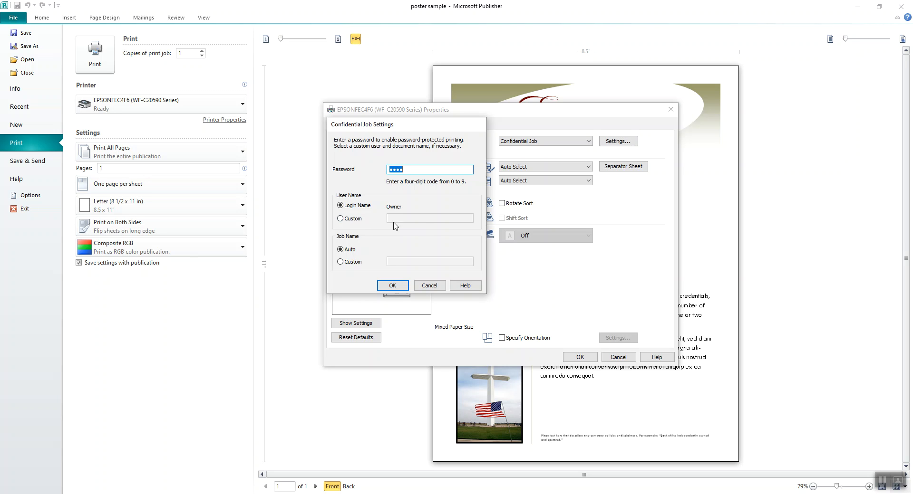
{"action": "left_click", "coordinate": [342, 263]}
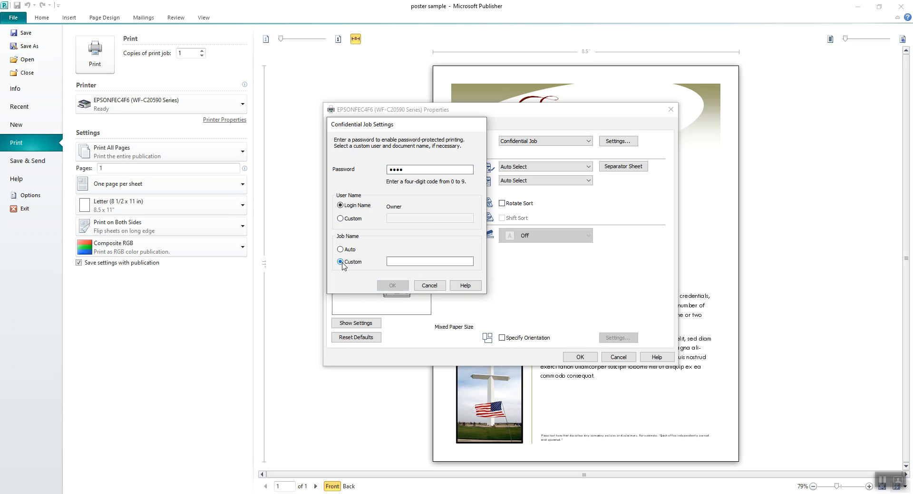
{"action": "left_click", "coordinate": [352, 250]}
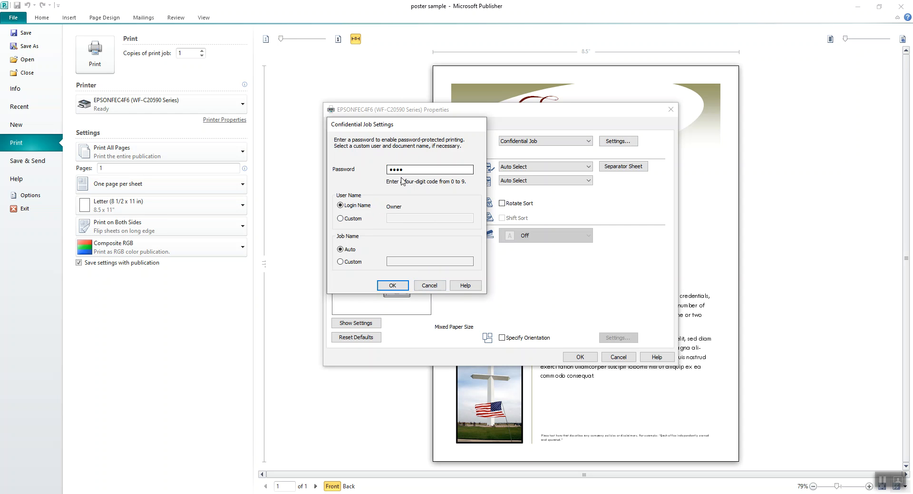
{"action": "left_click", "coordinate": [394, 287]}
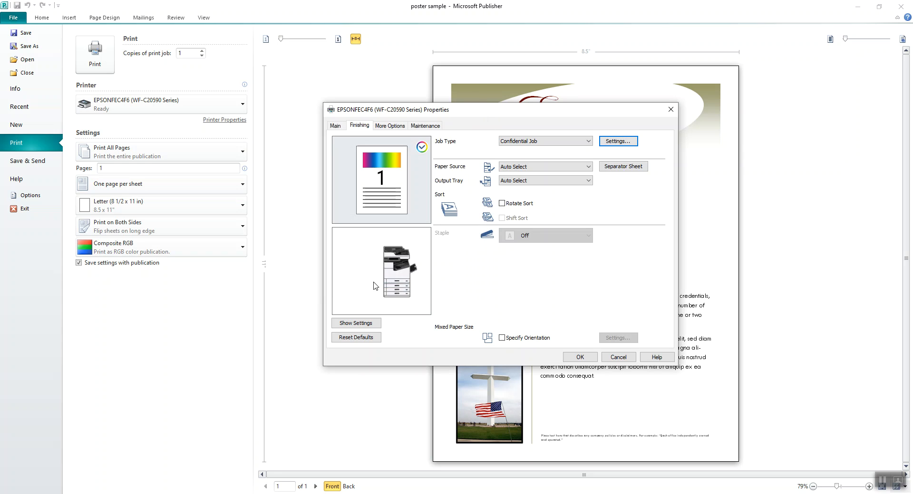
Review the job type choices in the finishing settings and show the driver's additional options
{"action": "left_click", "coordinate": [588, 141]}
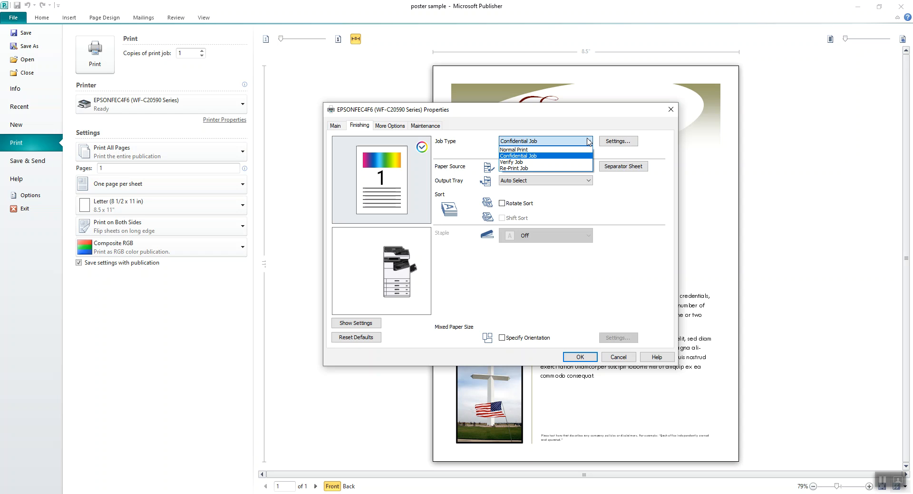
{"action": "left_click", "coordinate": [389, 127]}
{"action": "left_click", "coordinate": [389, 126]}
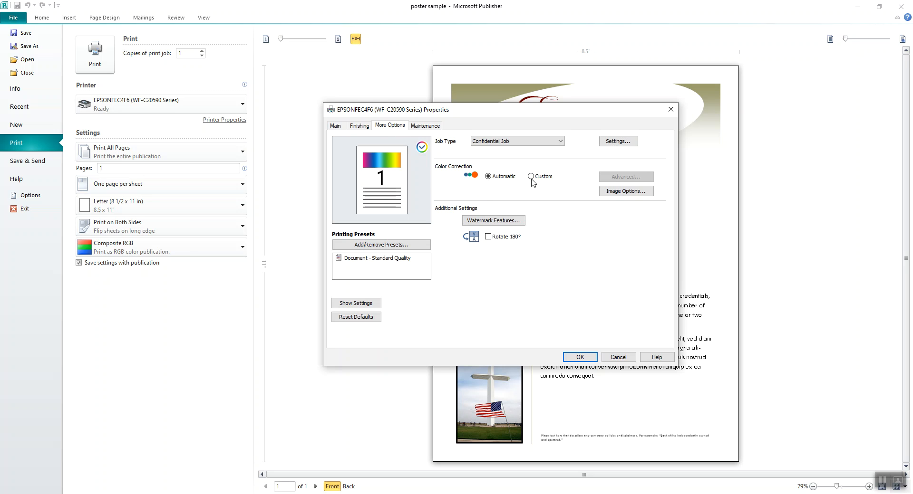
Try Print Text in Black and For Color Text as Color Universal Print choices in the image options
{"action": "left_click", "coordinate": [618, 191]}
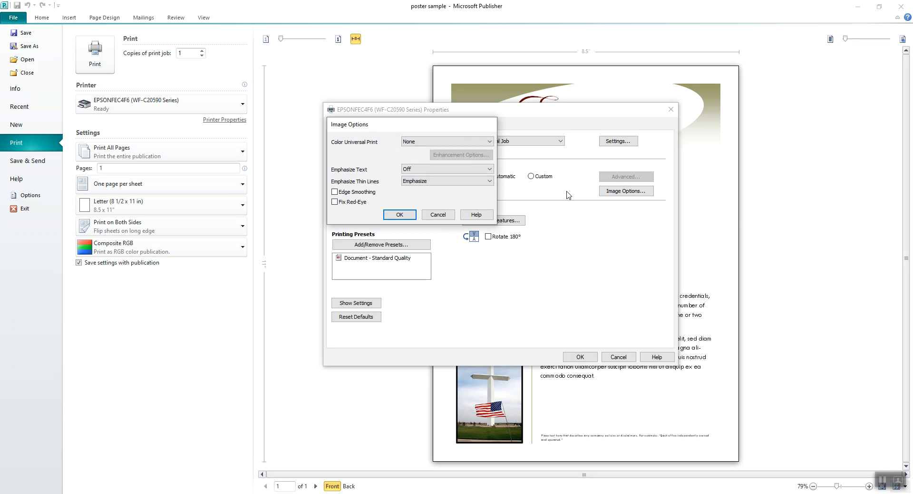
{"action": "left_click", "coordinate": [450, 142]}
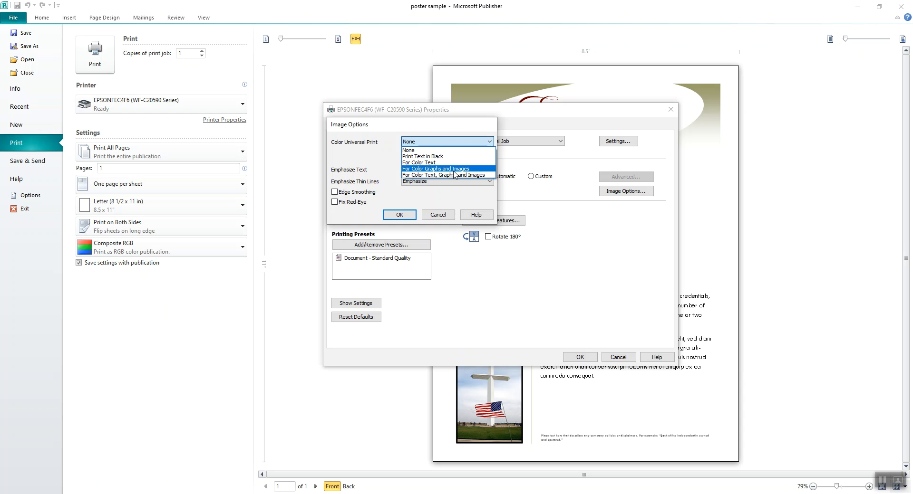
{"action": "left_click", "coordinate": [447, 157]}
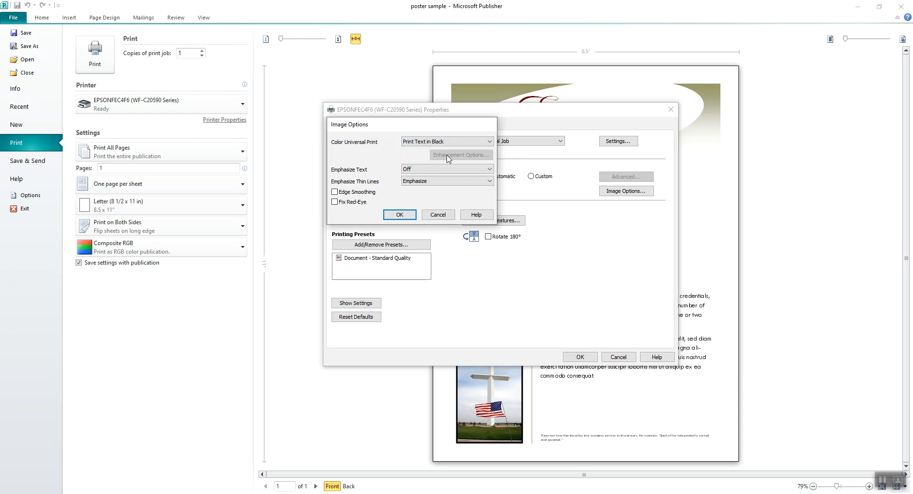
{"action": "left_click", "coordinate": [478, 144]}
{"action": "left_click", "coordinate": [480, 161]}
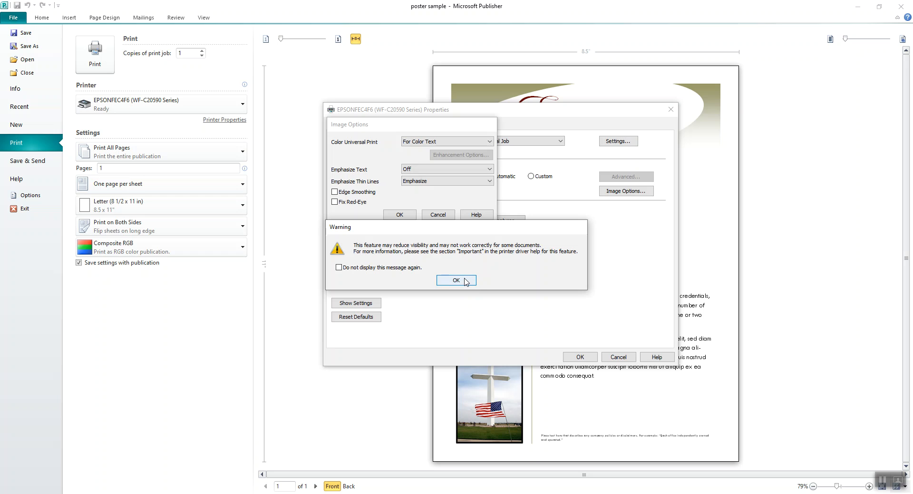
{"action": "left_click", "coordinate": [464, 281]}
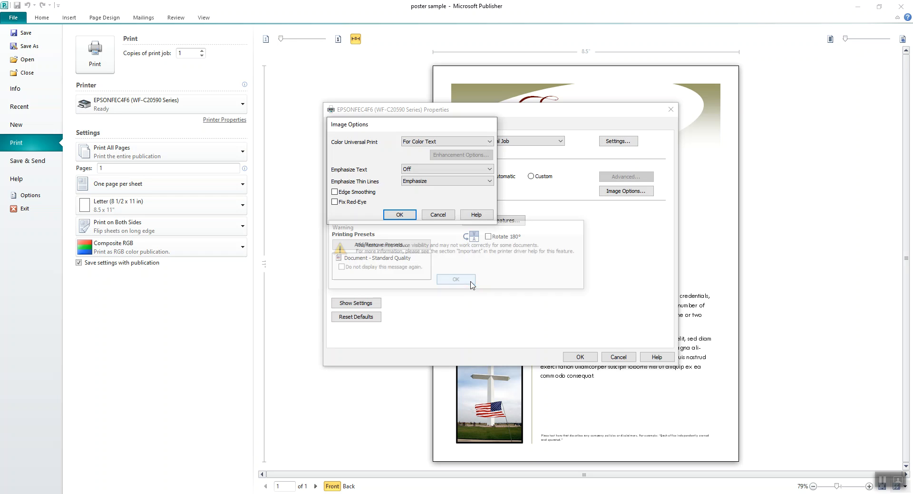
Try For Color Graphs and Images, review its enhancement levels, and cancel the image options
{"action": "left_click", "coordinate": [484, 142]}
{"action": "left_click", "coordinate": [474, 169]}
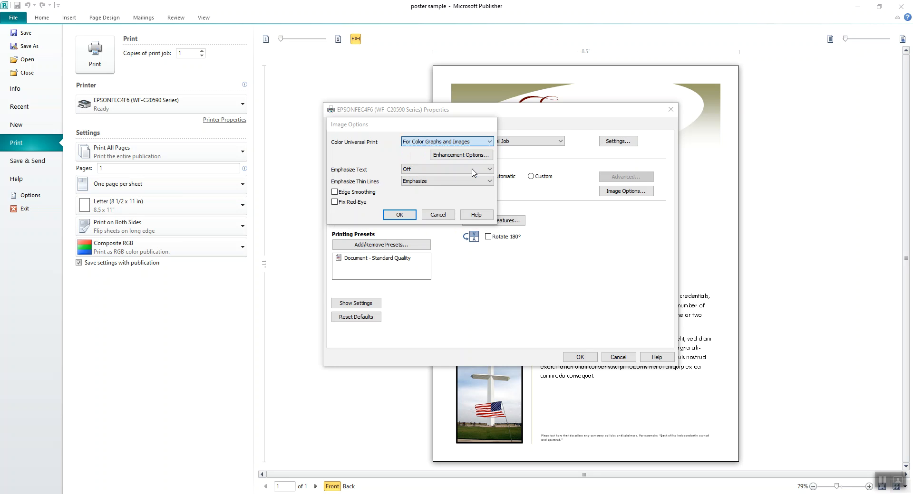
{"action": "left_click", "coordinate": [461, 282]}
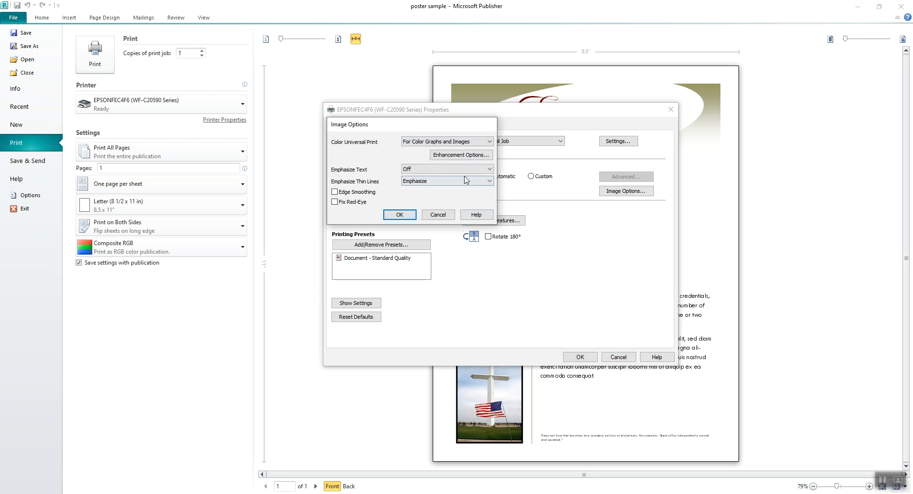
{"action": "left_click", "coordinate": [464, 157]}
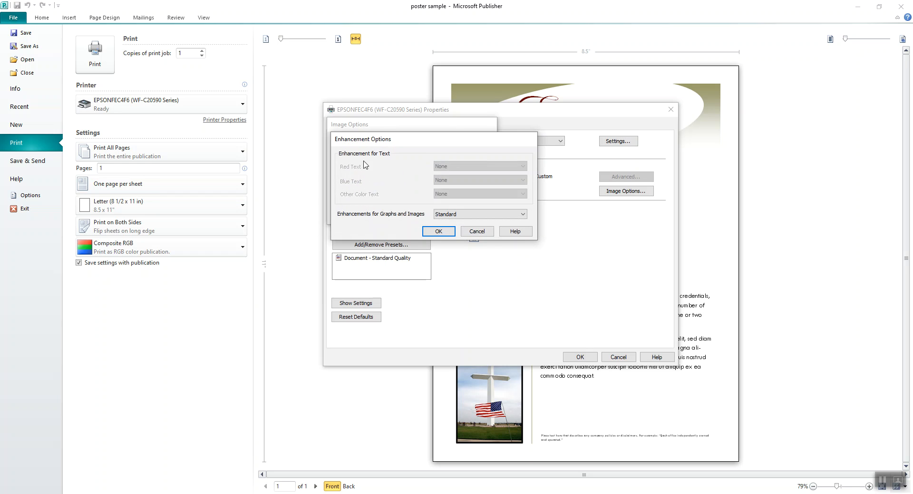
{"action": "left_click", "coordinate": [478, 216]}
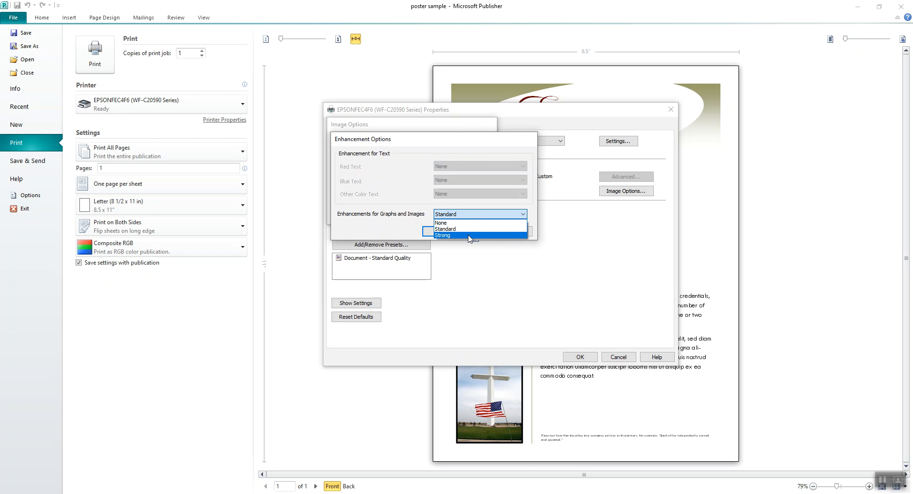
{"action": "left_click", "coordinate": [535, 294]}
{"action": "left_click", "coordinate": [480, 235]}
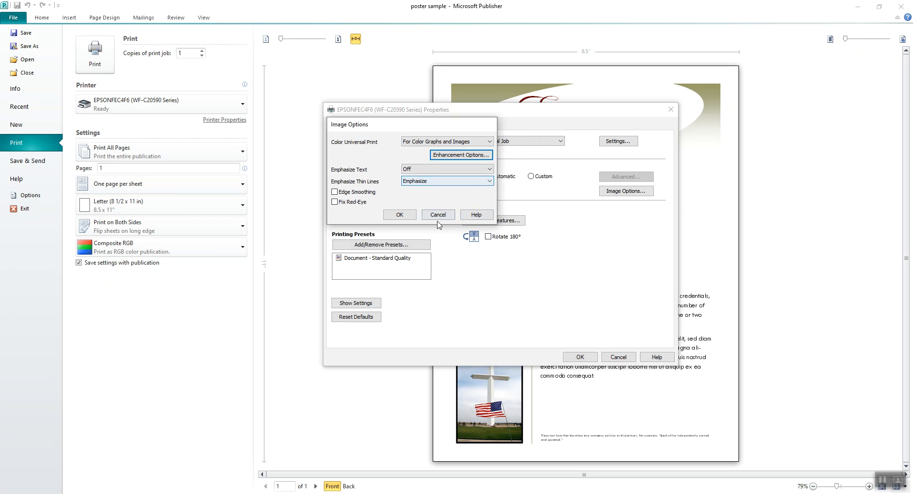
{"action": "left_click", "coordinate": [447, 217]}
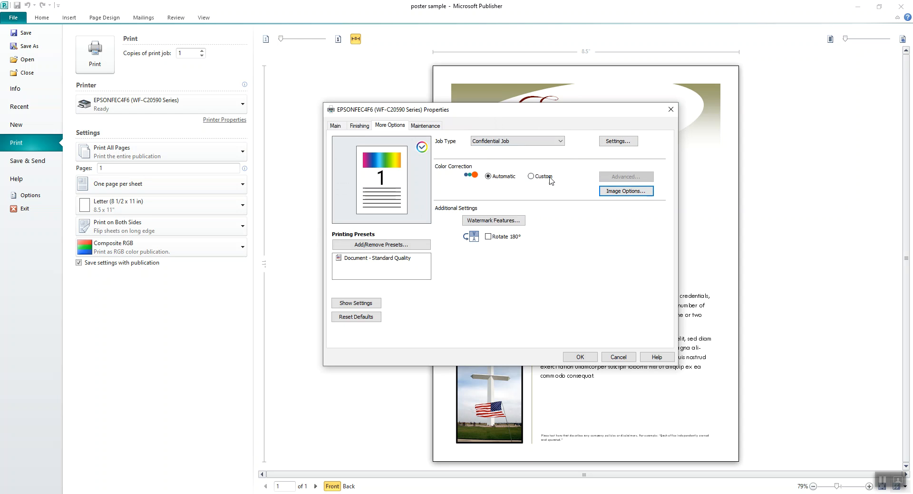
Show the watermark features and review the available anti-copy patterns
{"action": "left_click", "coordinate": [494, 224]}
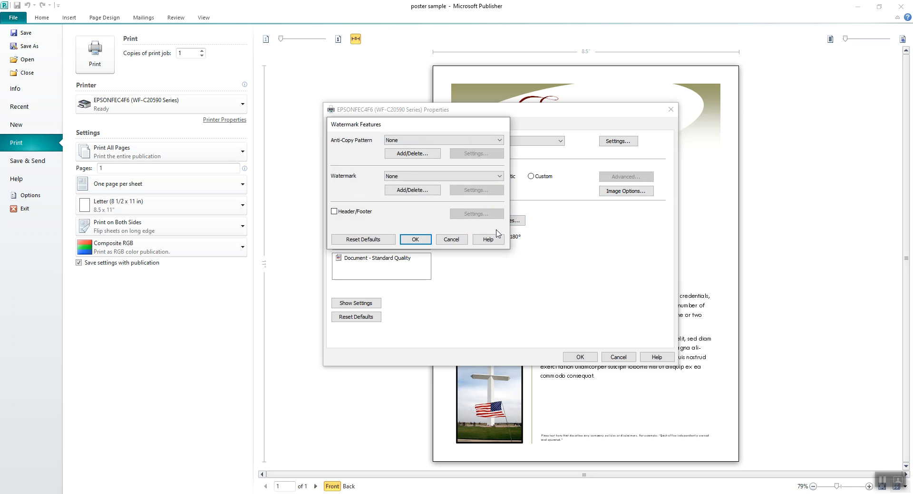
{"action": "left_click", "coordinate": [464, 143]}
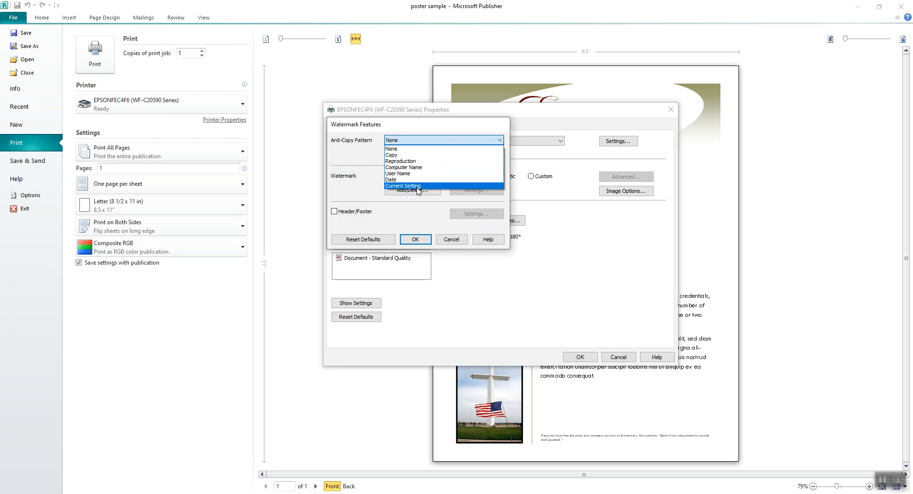
{"action": "left_click", "coordinate": [367, 158]}
Try the Top Secret watermark, examine its appearance settings, and leave them without changes
{"action": "left_click", "coordinate": [412, 176]}
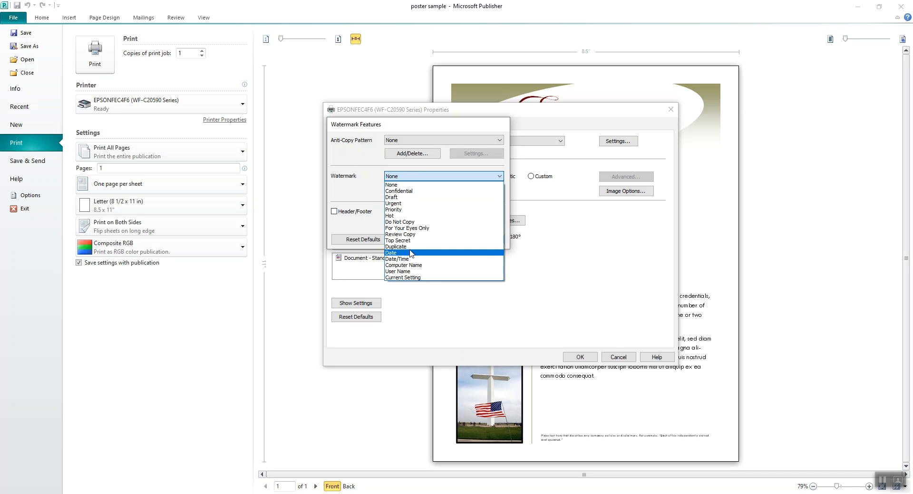
{"action": "left_click", "coordinate": [412, 241]}
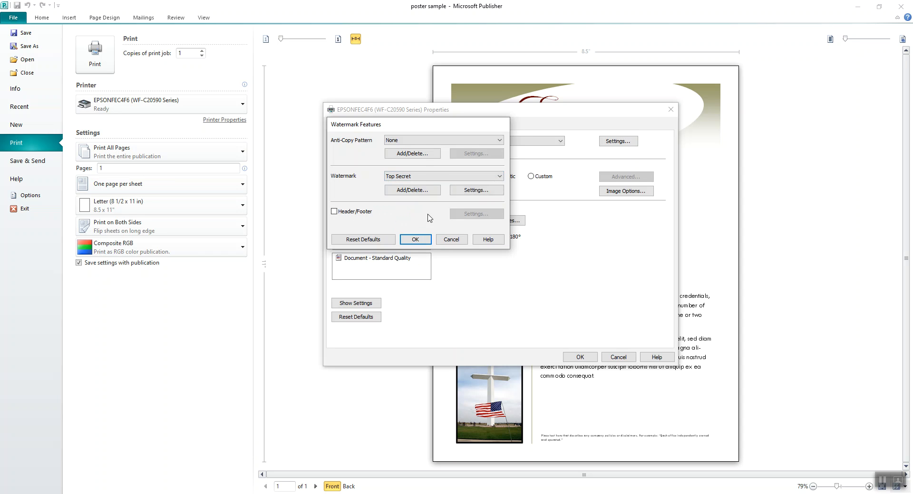
{"action": "left_click", "coordinate": [476, 190]}
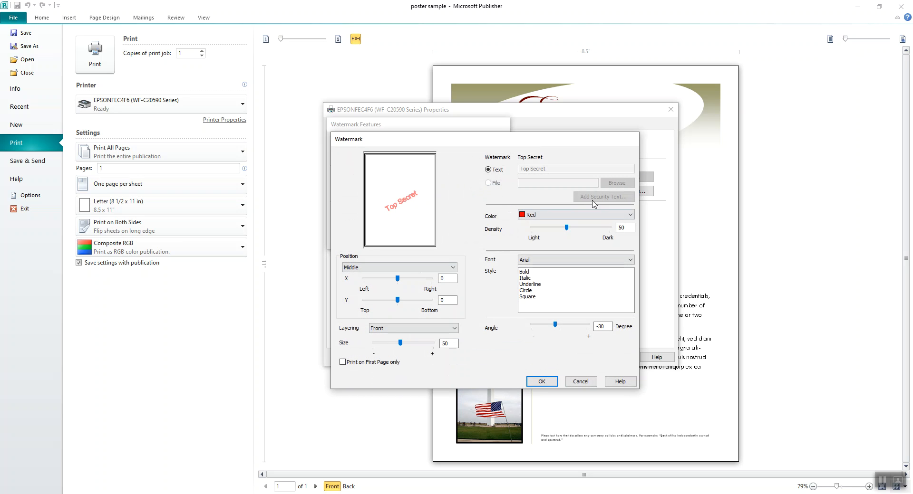
{"action": "left_click", "coordinate": [587, 382]}
Examine the user-defined watermark settings and set the watermark back to None
{"action": "left_click", "coordinate": [413, 191]}
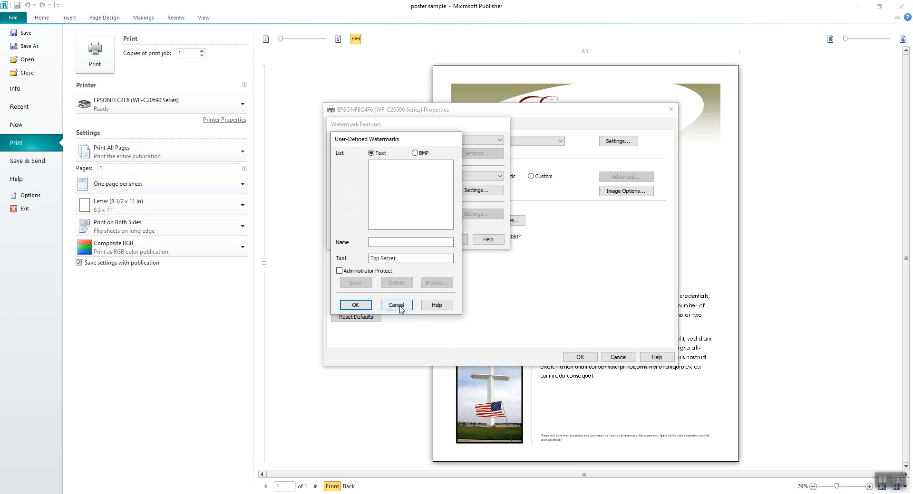
{"action": "left_click", "coordinate": [397, 305]}
{"action": "left_click", "coordinate": [472, 177]}
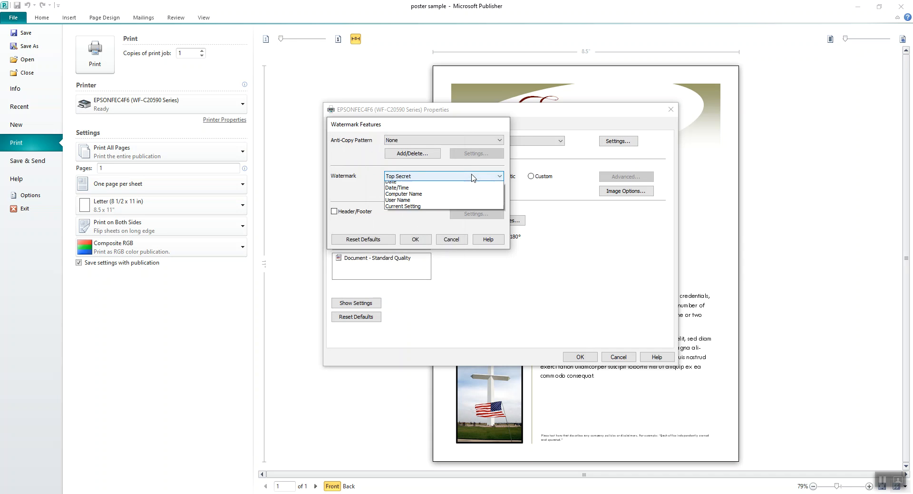
{"action": "left_click", "coordinate": [442, 186]}
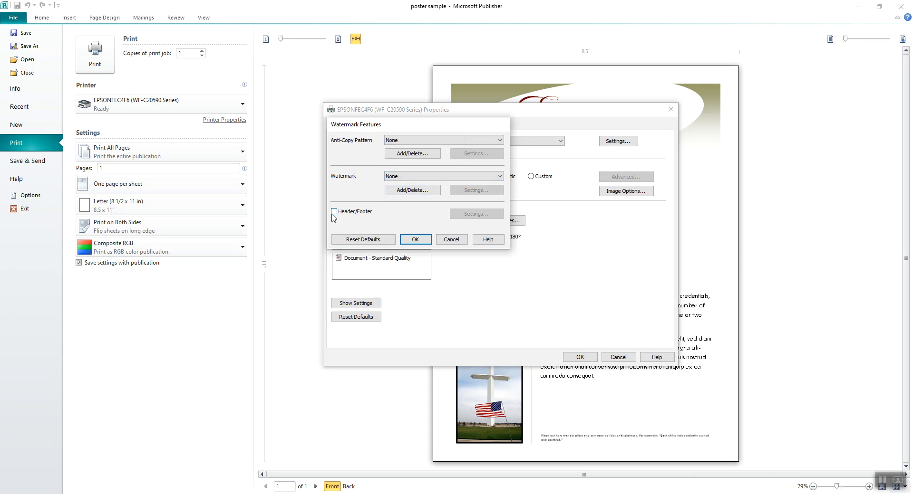
Try the header/footer option and examine its settings, then reset and cancel the watermark features
{"action": "left_click", "coordinate": [335, 212]}
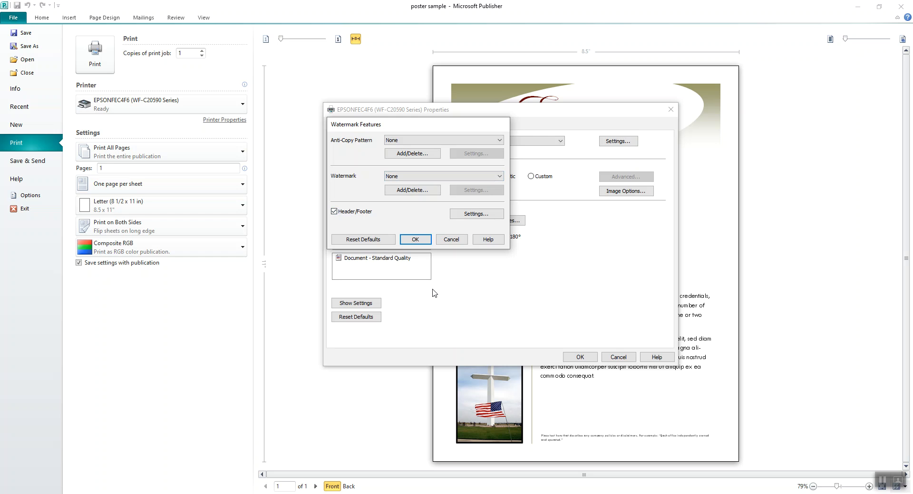
{"action": "left_click", "coordinate": [477, 214]}
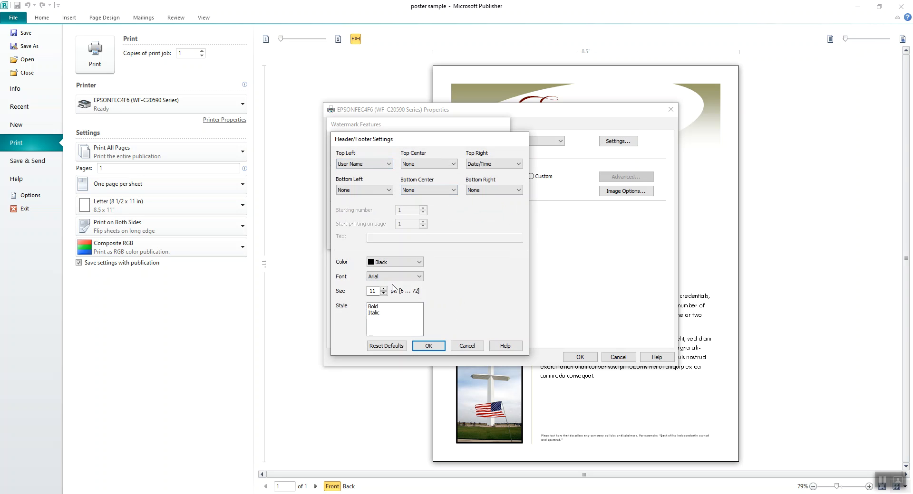
{"action": "left_click", "coordinate": [470, 348]}
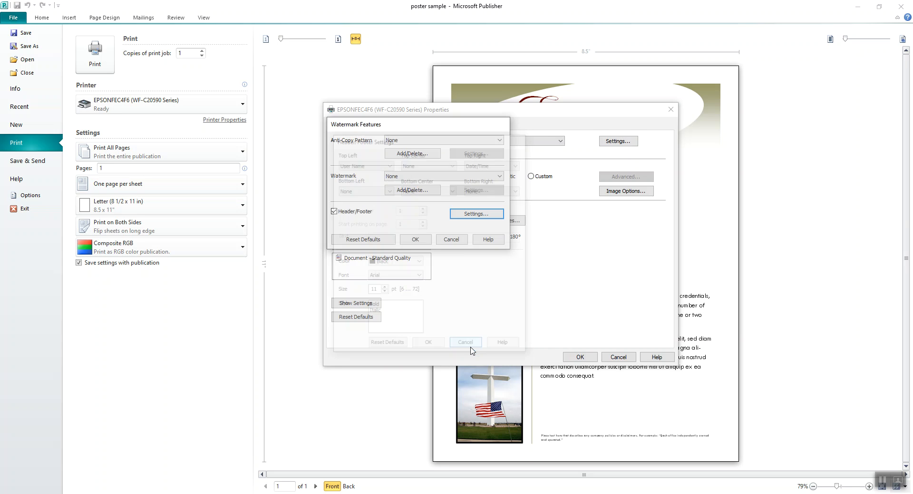
{"action": "left_click", "coordinate": [363, 240]}
{"action": "left_click", "coordinate": [449, 240]}
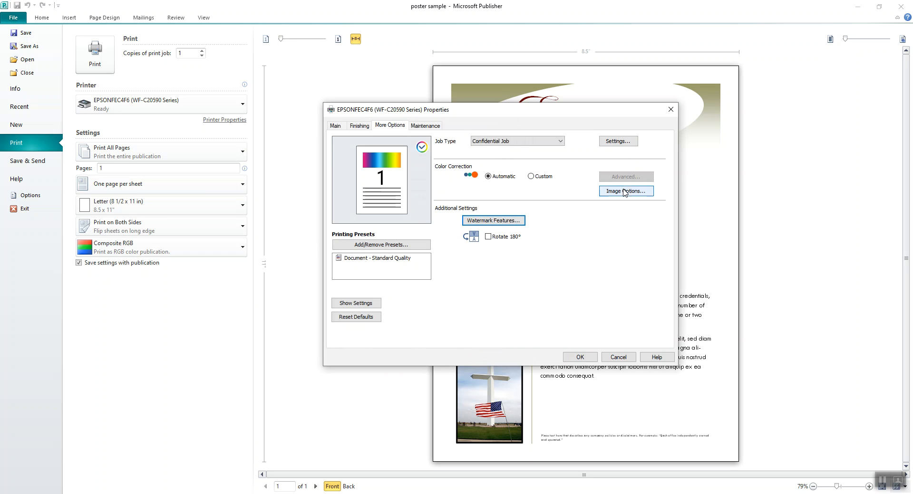
Review the job type choices among the additional options and show the printer's maintenance utilities
{"action": "left_click", "coordinate": [560, 143]}
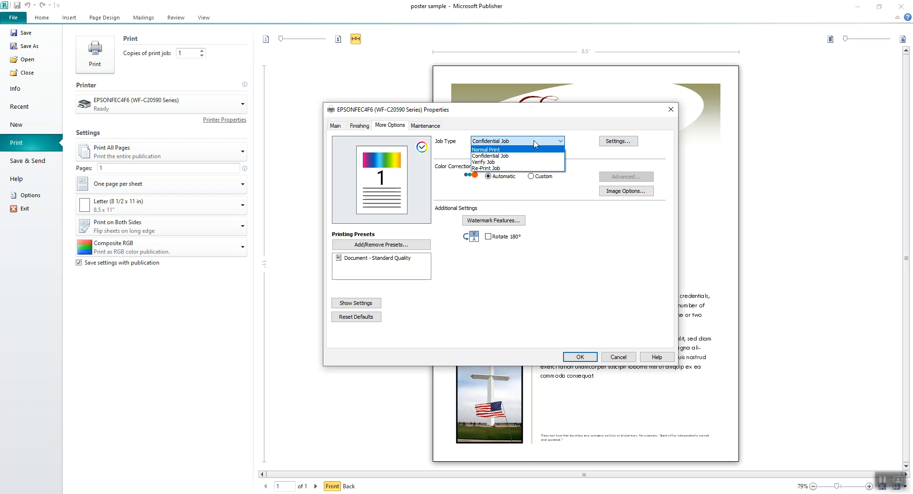
{"action": "left_click", "coordinate": [435, 132]}
{"action": "left_click", "coordinate": [425, 127]}
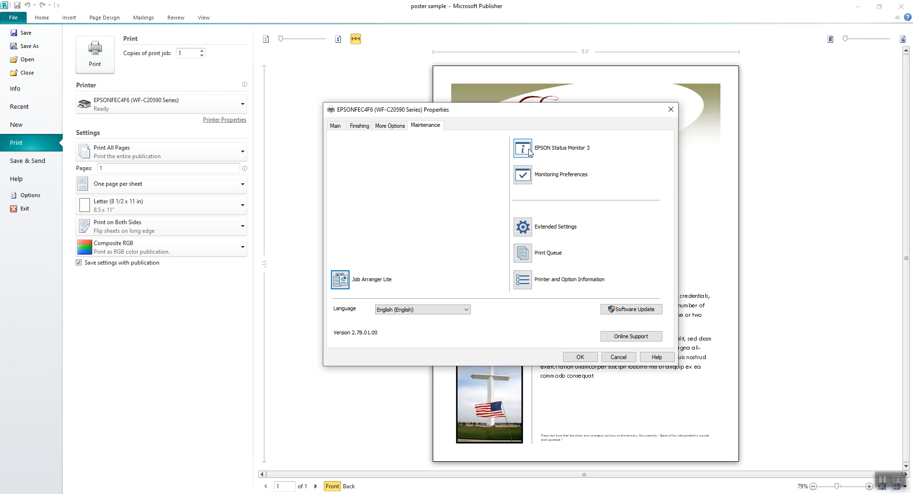
Open the driver's extended settings and lower the print density to -20%
{"action": "left_click", "coordinate": [523, 230]}
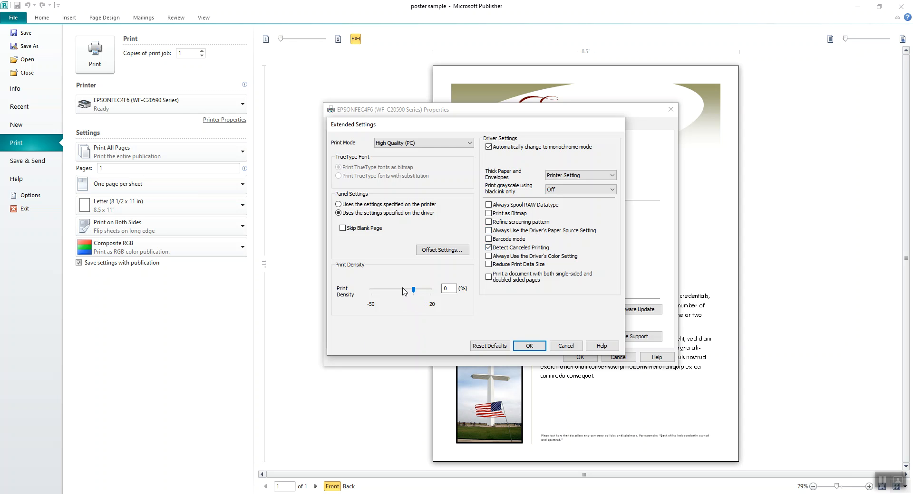
{"action": "left_click", "coordinate": [400, 289]}
{"action": "left_click", "coordinate": [406, 294]}
{"action": "left_click", "coordinate": [408, 293]}
{"action": "left_click", "coordinate": [413, 294]}
{"action": "left_click_drag", "start_coordinate": [413, 294], "coordinate": [396, 293]}
Review the available print modes, keep High Quality (PC), and accept the extended settings
{"action": "left_click", "coordinate": [470, 144]}
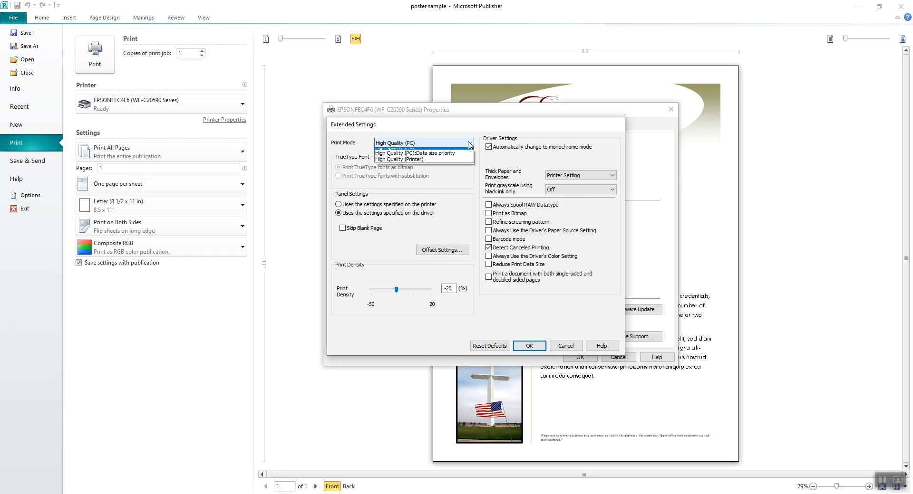
{"action": "left_click", "coordinate": [461, 190]}
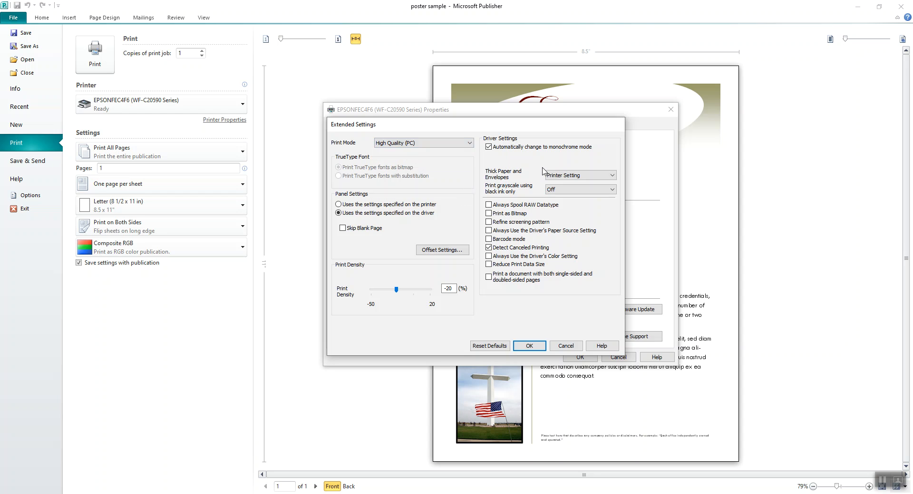
{"action": "left_click", "coordinate": [531, 346]}
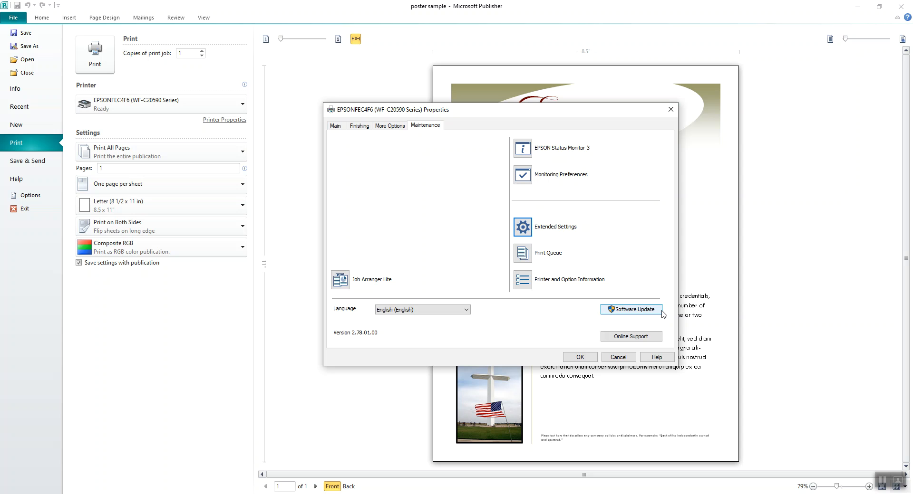
Review the main print settings, accept the printer properties, and print 10 copies of the poster
{"action": "left_click", "coordinate": [336, 126]}
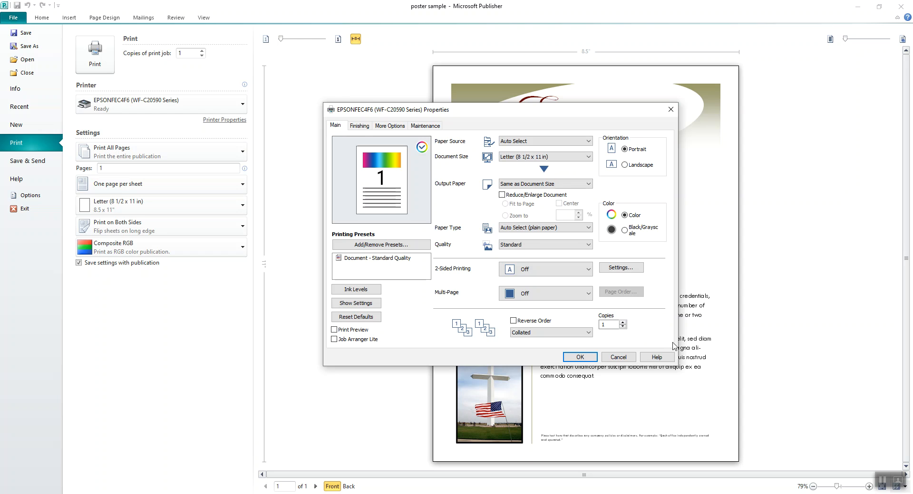
{"action": "left_click", "coordinate": [585, 359]}
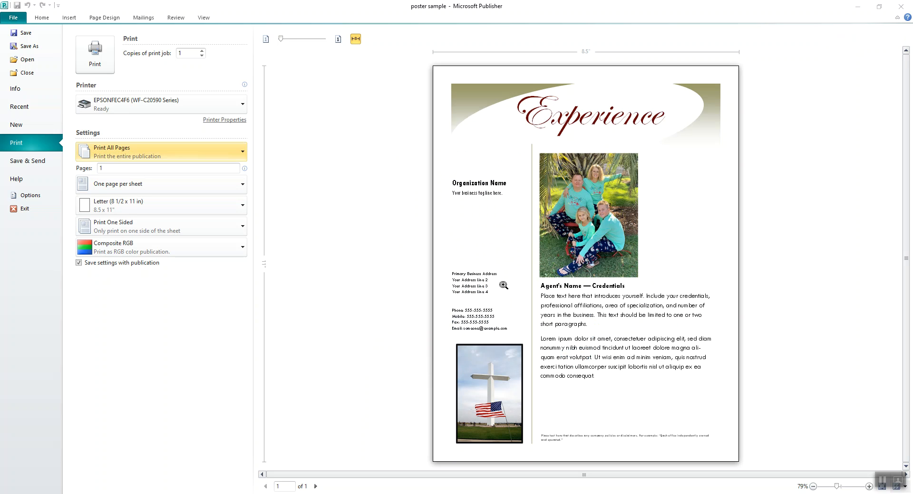
{"action": "left_click", "coordinate": [189, 53]}
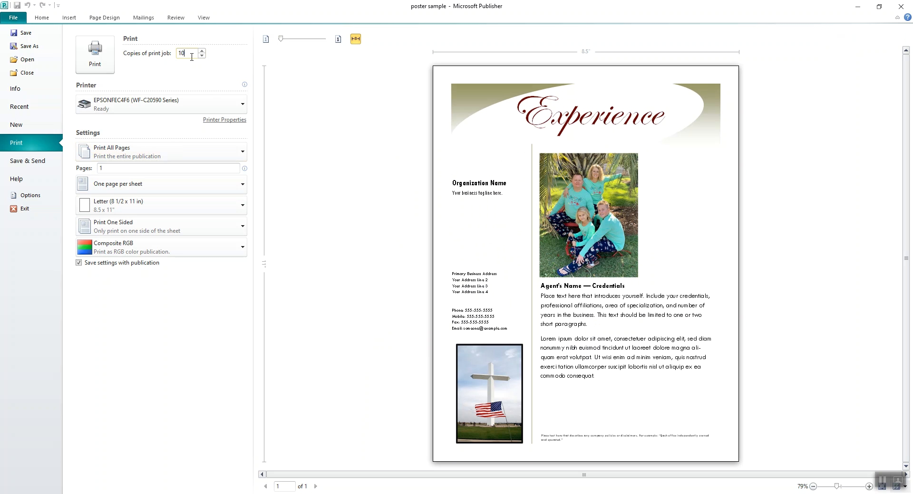
{"action": "left_click", "coordinate": [103, 62]}
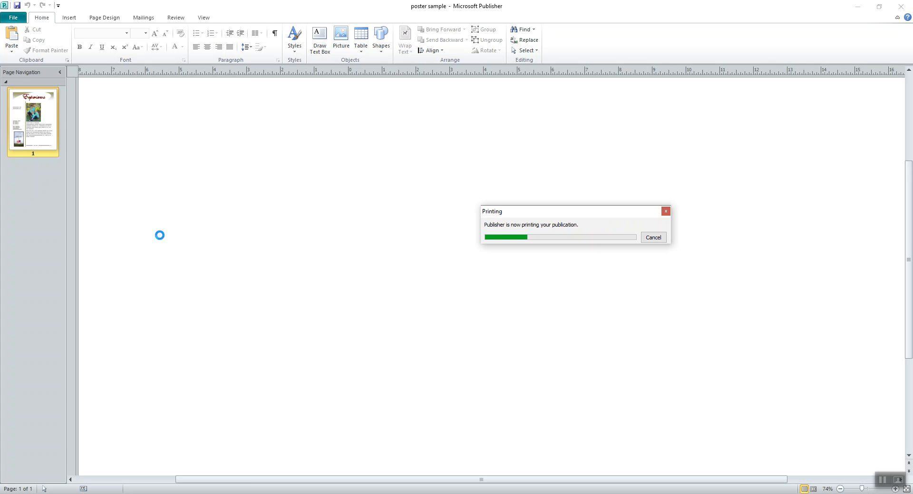